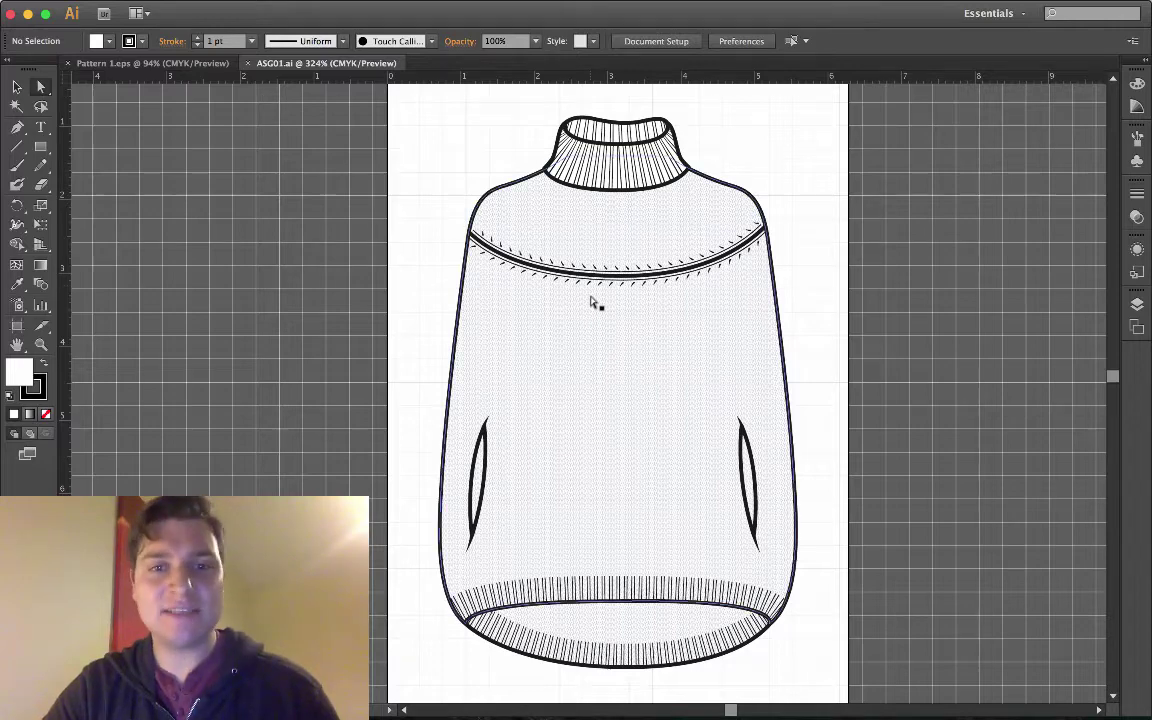
Check the mushroom pattern document, then show the sweater drawing's Swatches panel
left_click(204, 65)
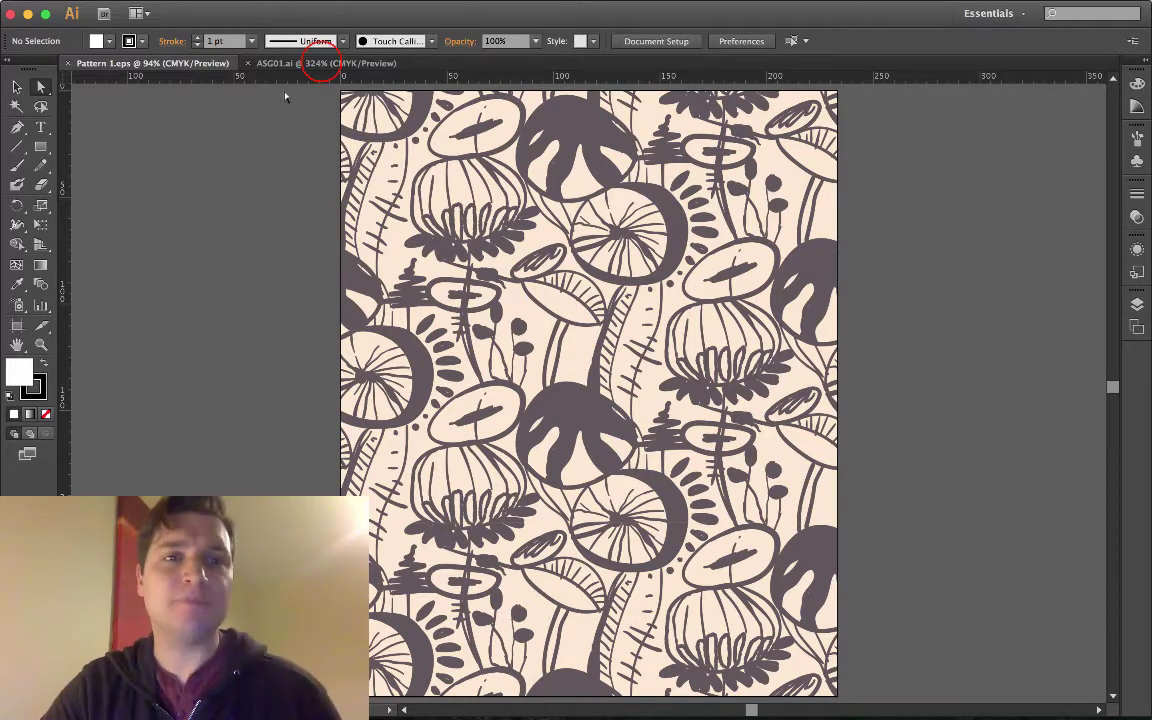
left_click(290, 63)
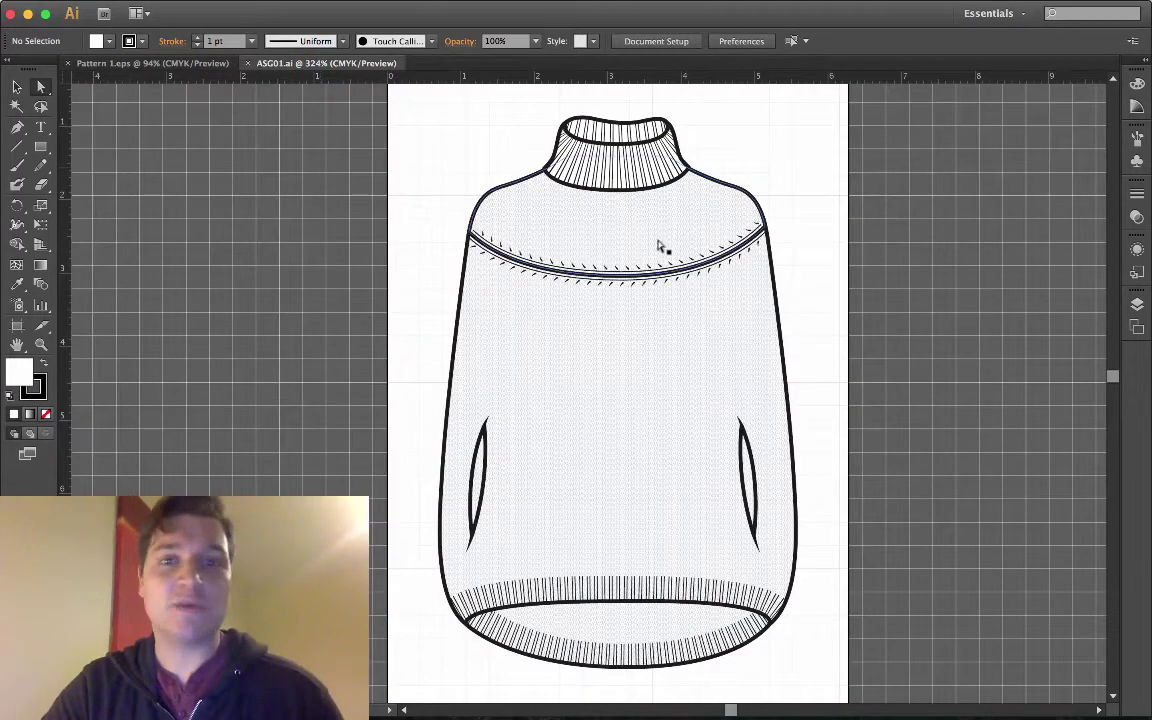
mouse_move(121, 4)
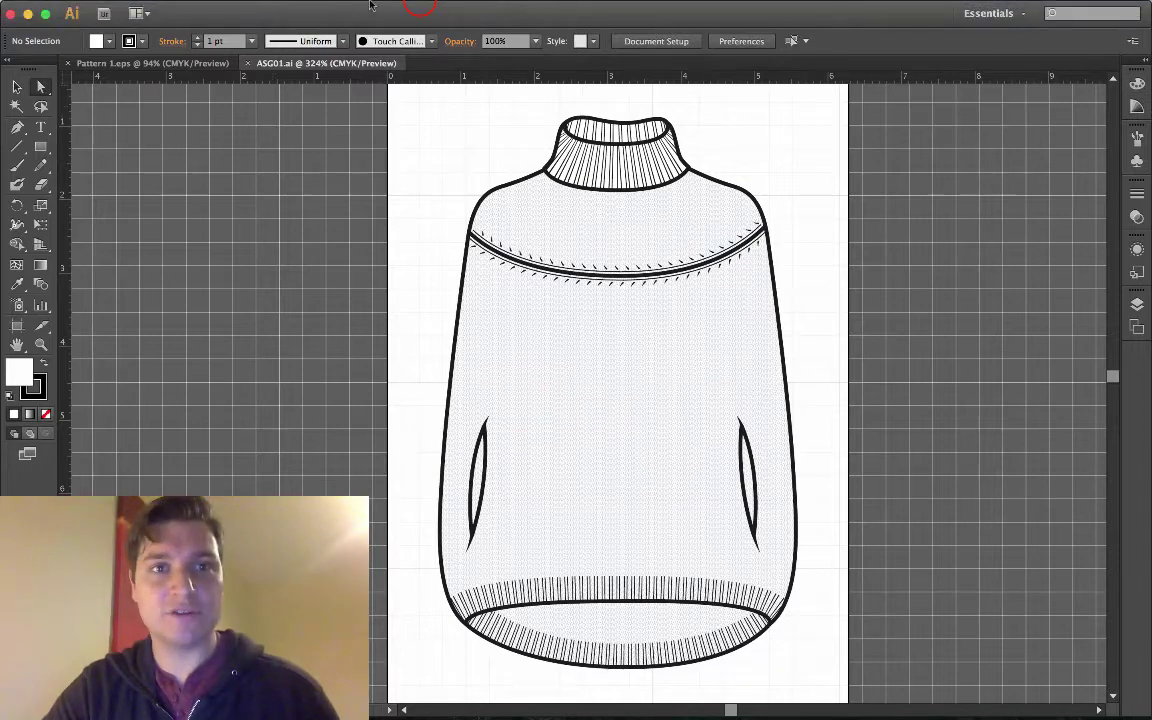
left_click(422, 8)
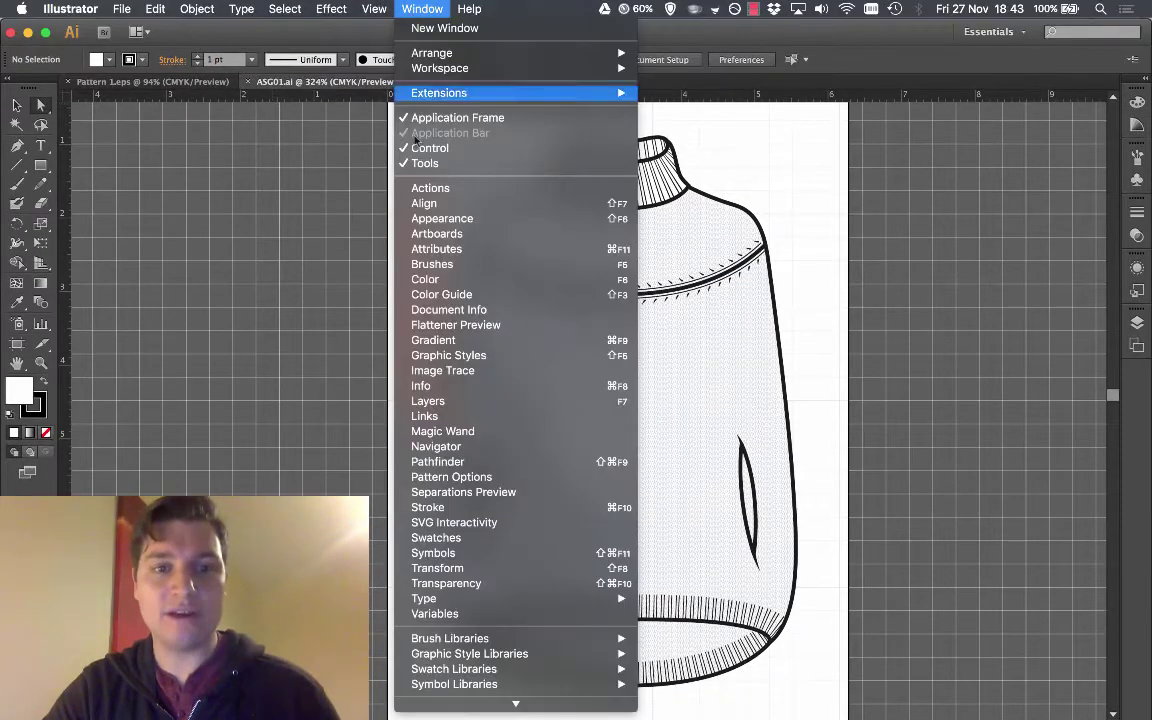
left_click(437, 538)
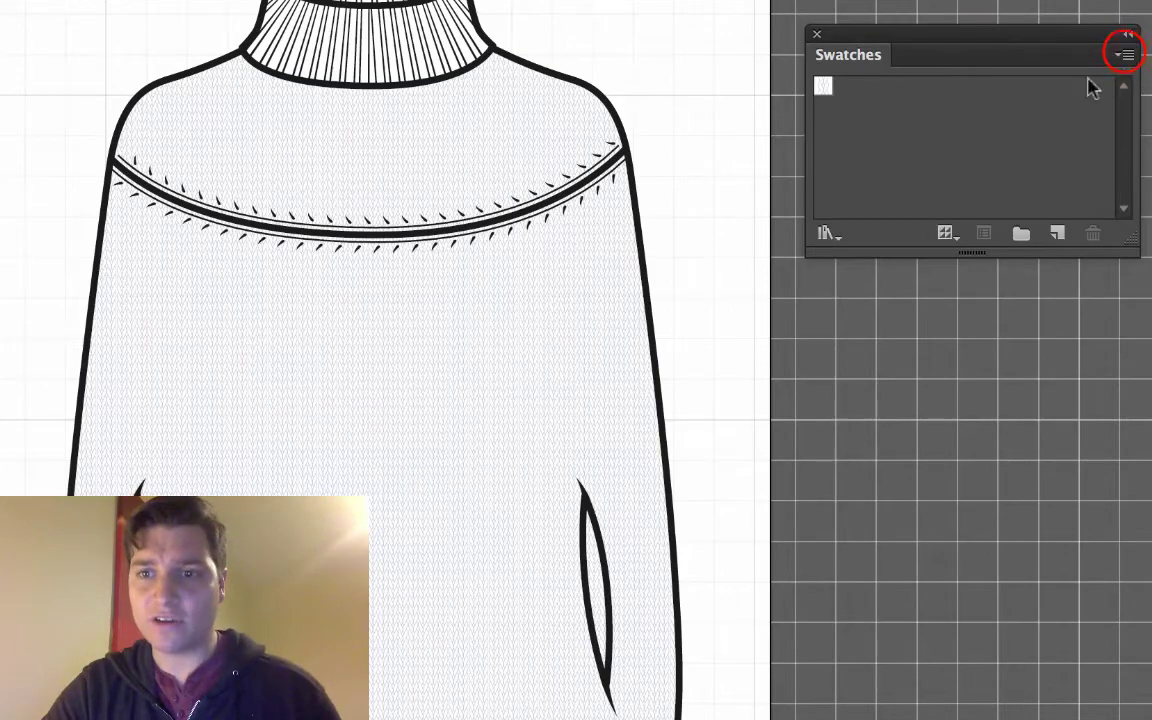
left_click(1125, 55)
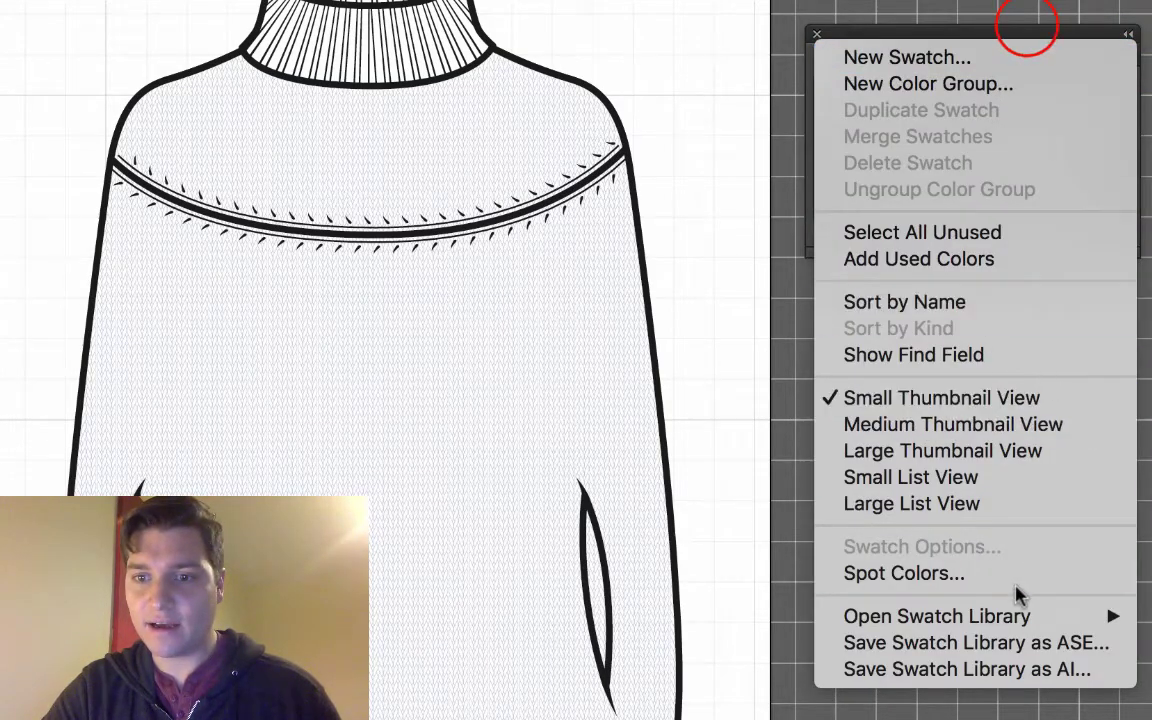
left_click(1028, 30)
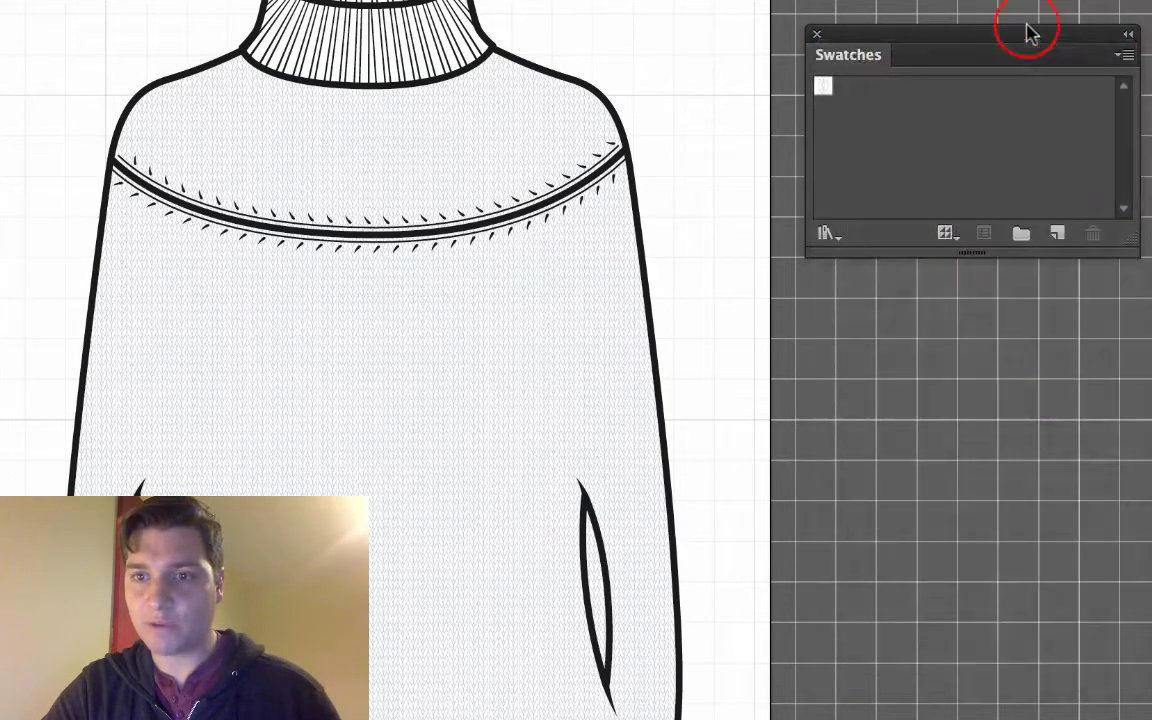
Load Pattern 1.eps from the Desktop GARMENTS folder as a swatch library
left_click(828, 234)
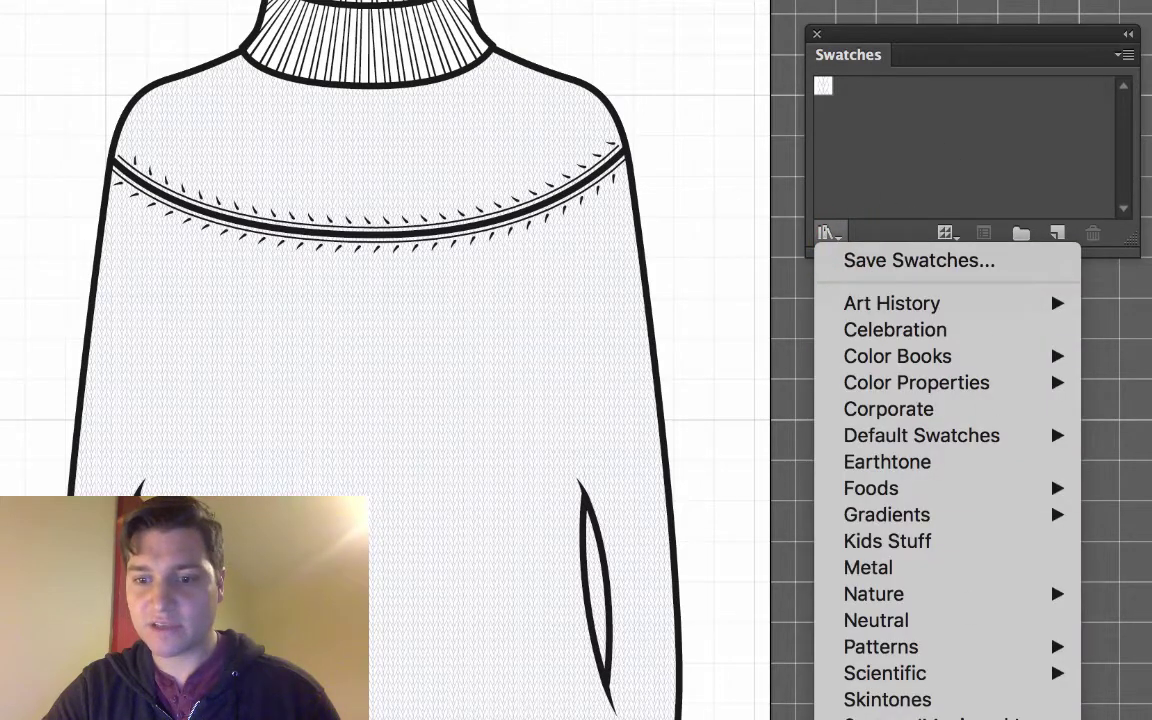
left_click(900, 719)
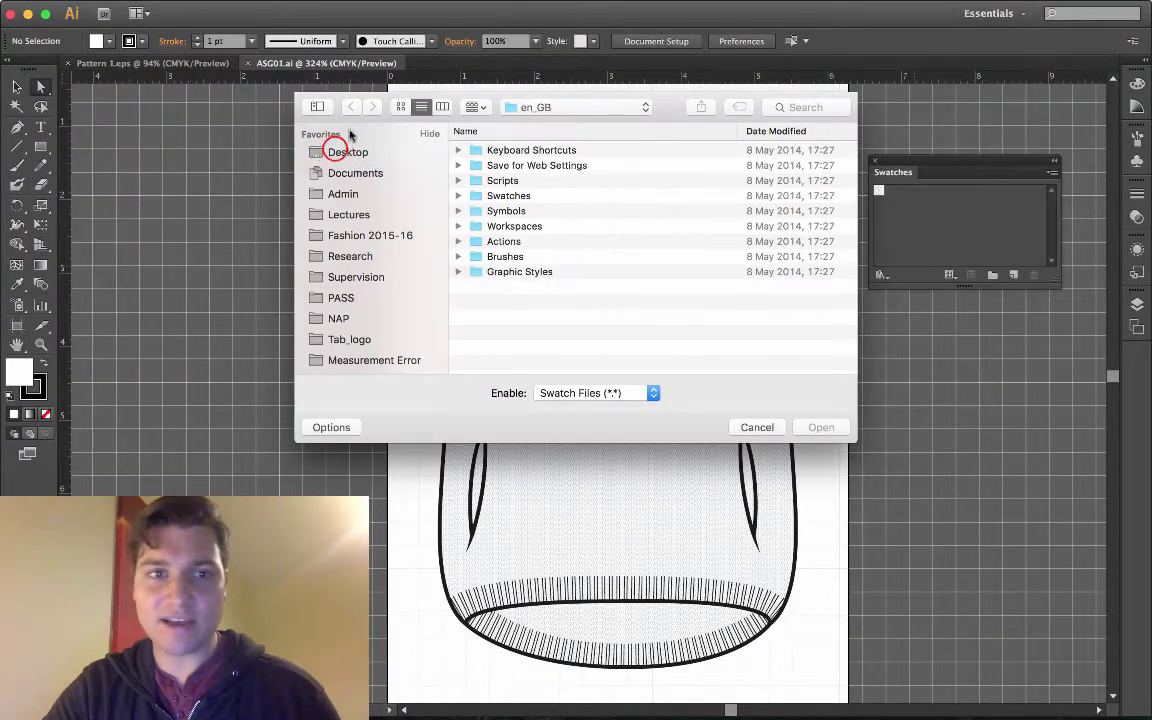
left_click(345, 151)
left_click(527, 168)
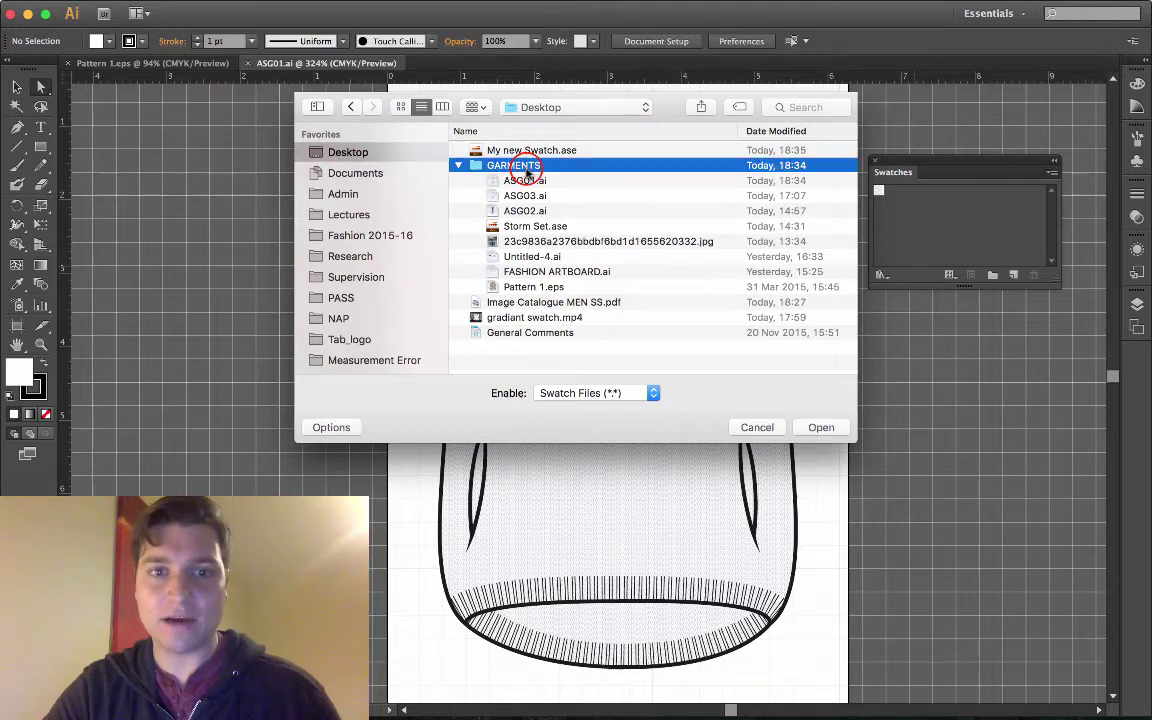
left_click(531, 288)
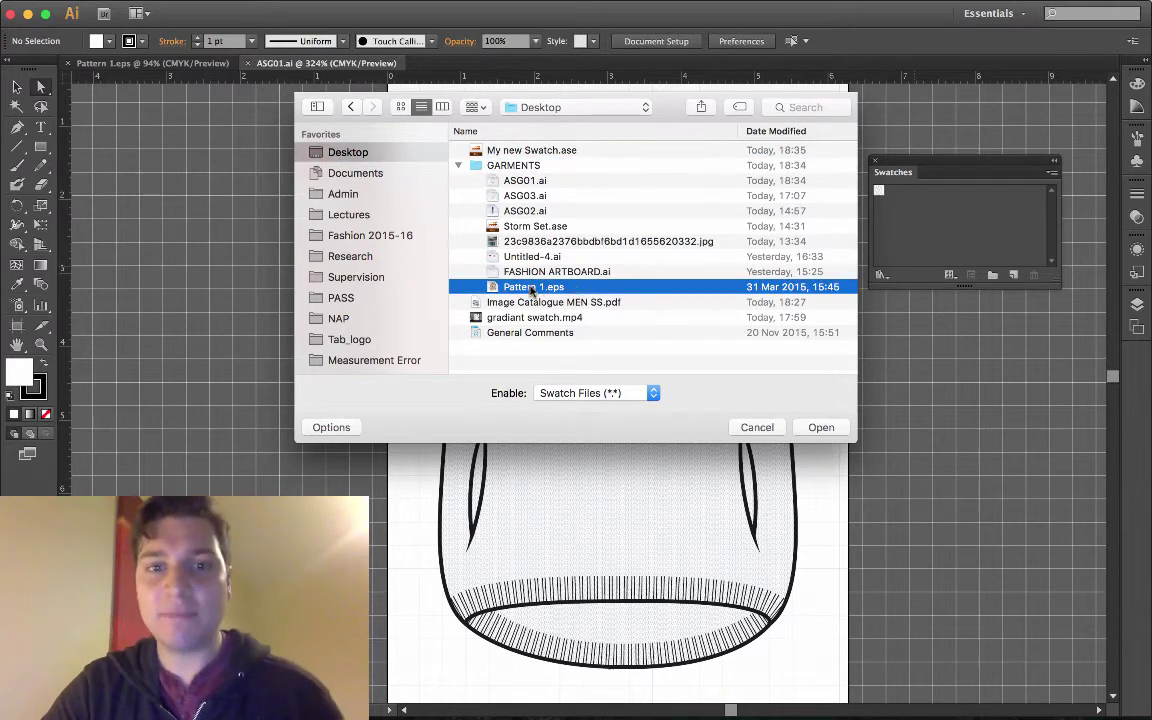
left_click(818, 428)
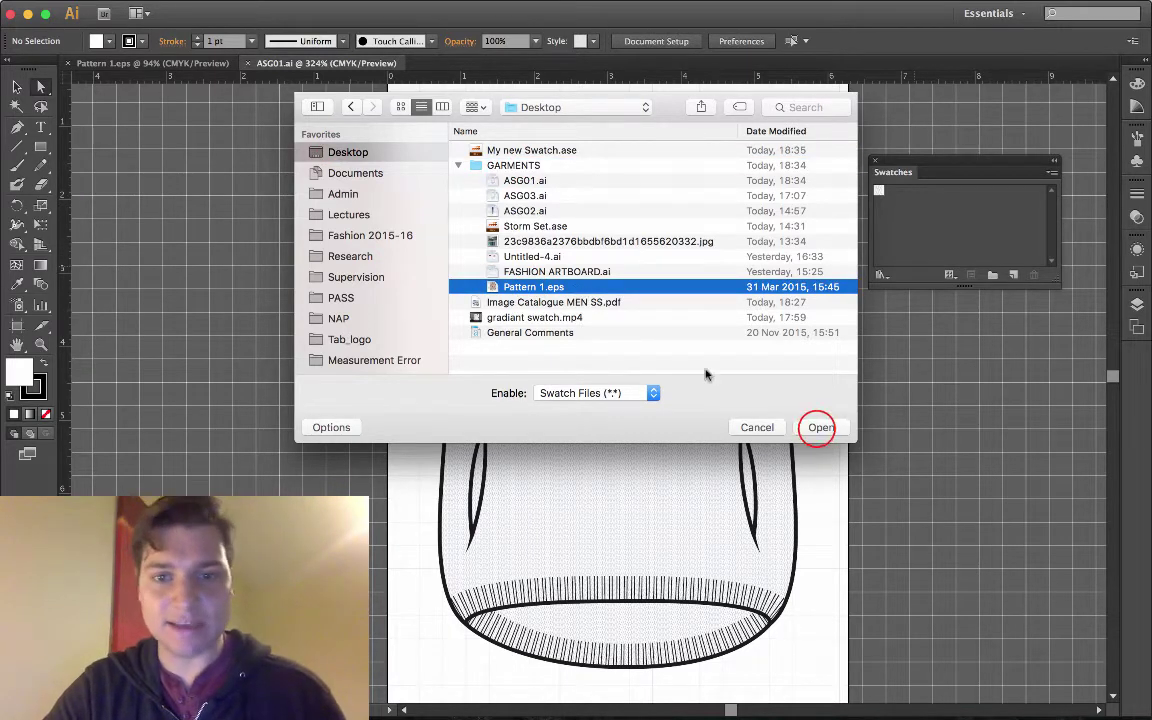
Add the library's New Pattern swatch and its colour group to the document swatches
left_click(792, 433)
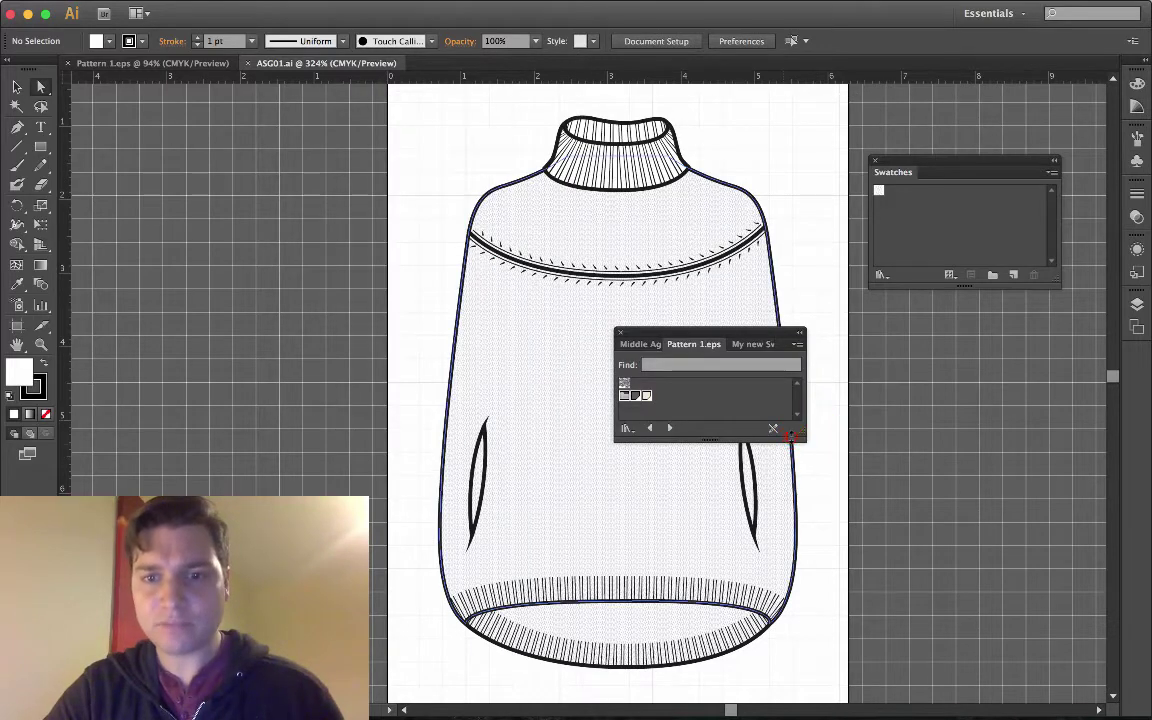
left_click_drag(792, 433, 795, 500)
left_click_drag(749, 333, 743, 338)
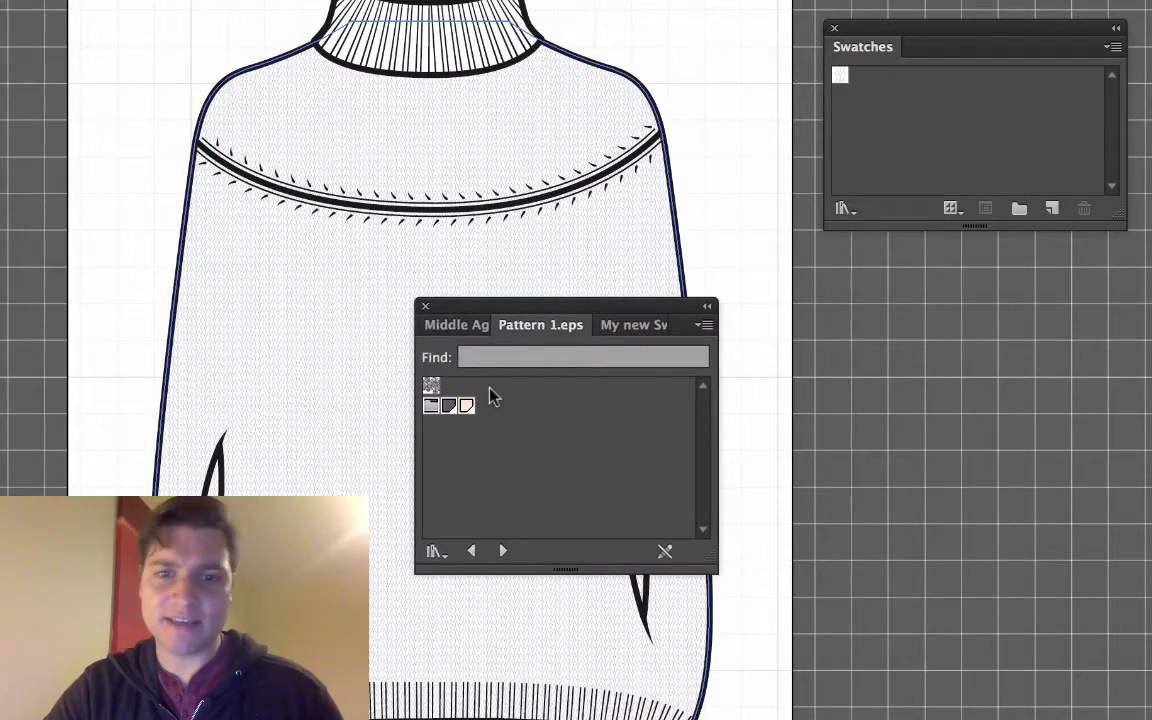
left_click(432, 389)
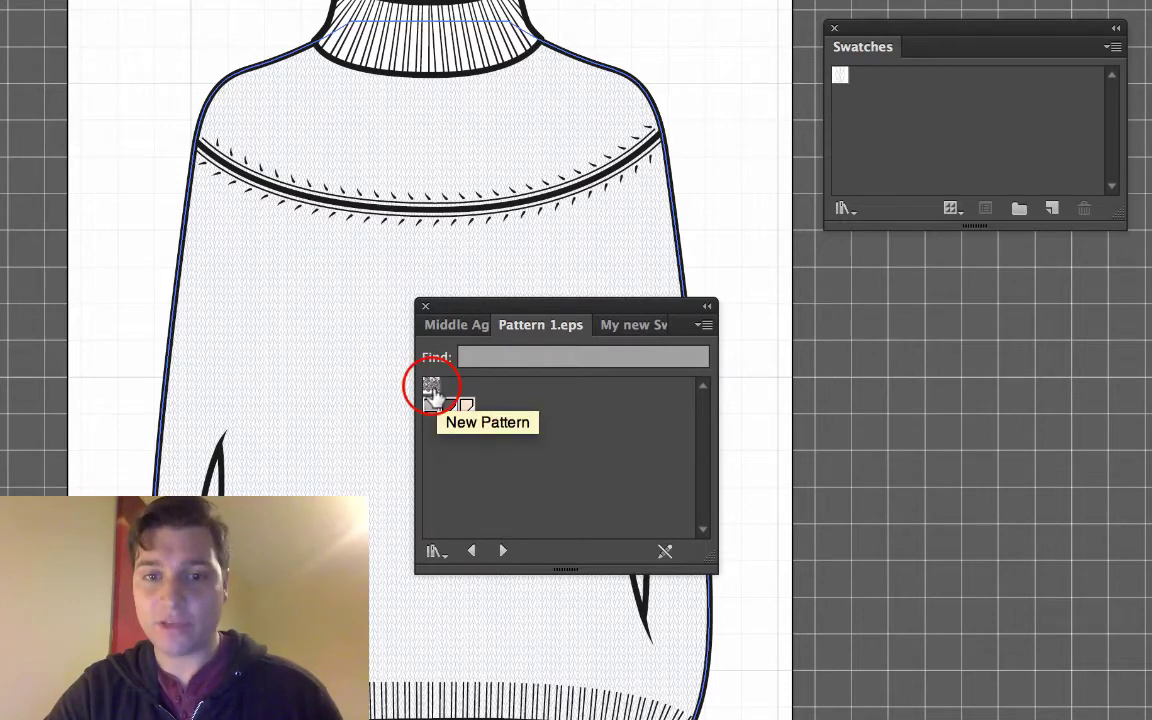
left_click_drag(432, 392, 918, 118)
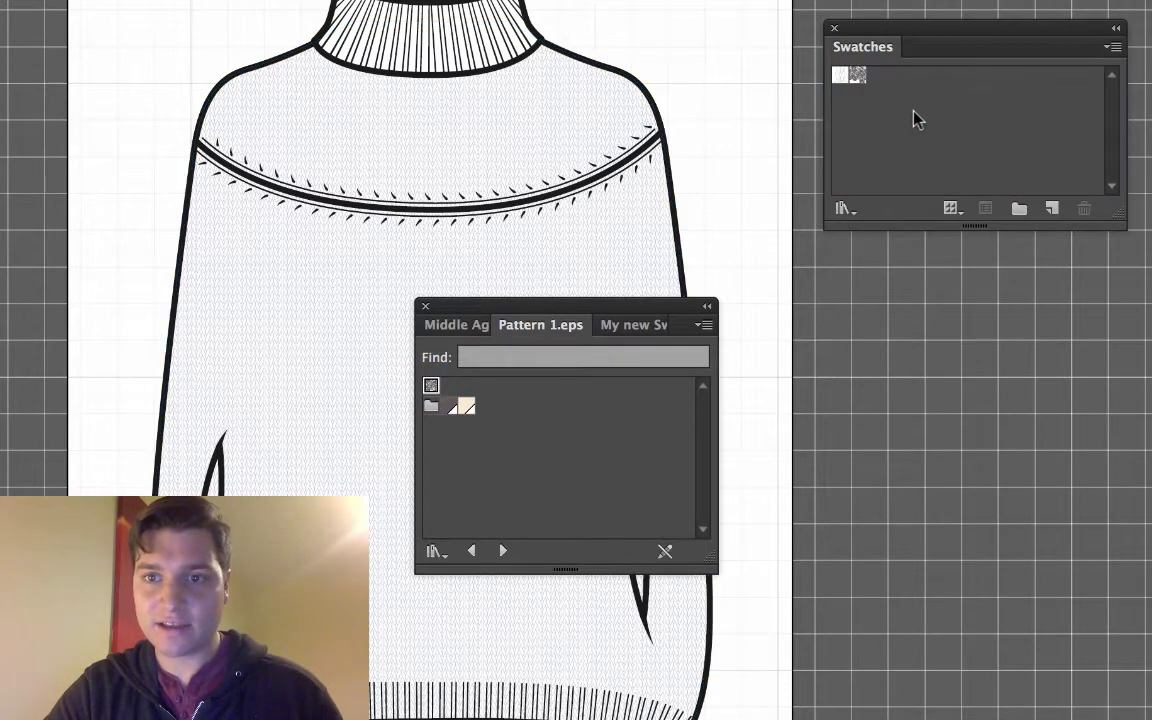
left_click(427, 403)
left_click_drag(425, 404, 903, 85)
Set the Swatches panel to Show All Swatches and deselect
left_click(1113, 47)
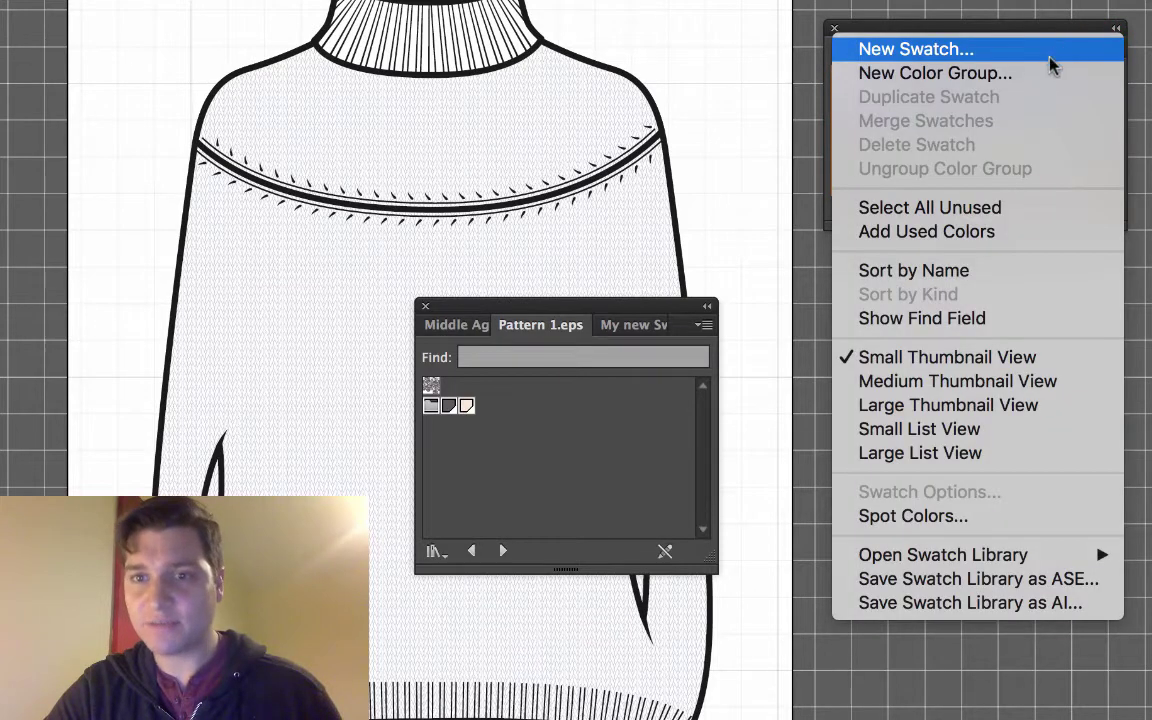
left_click(1020, 36)
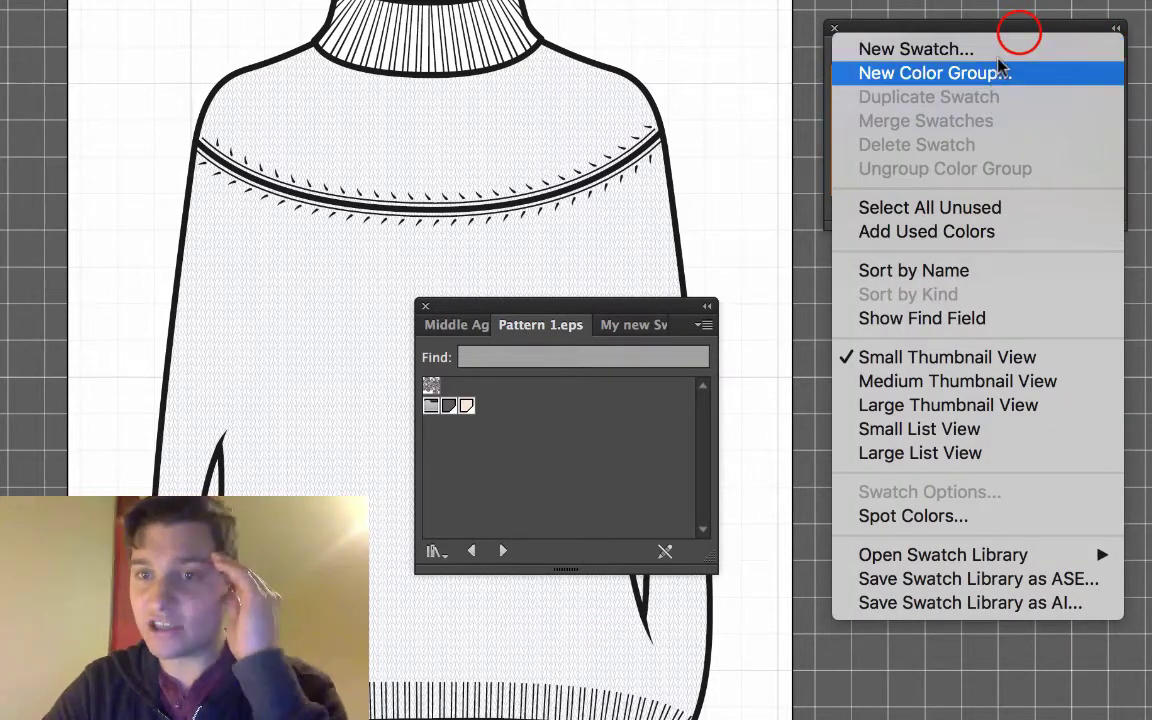
left_click(1000, 147)
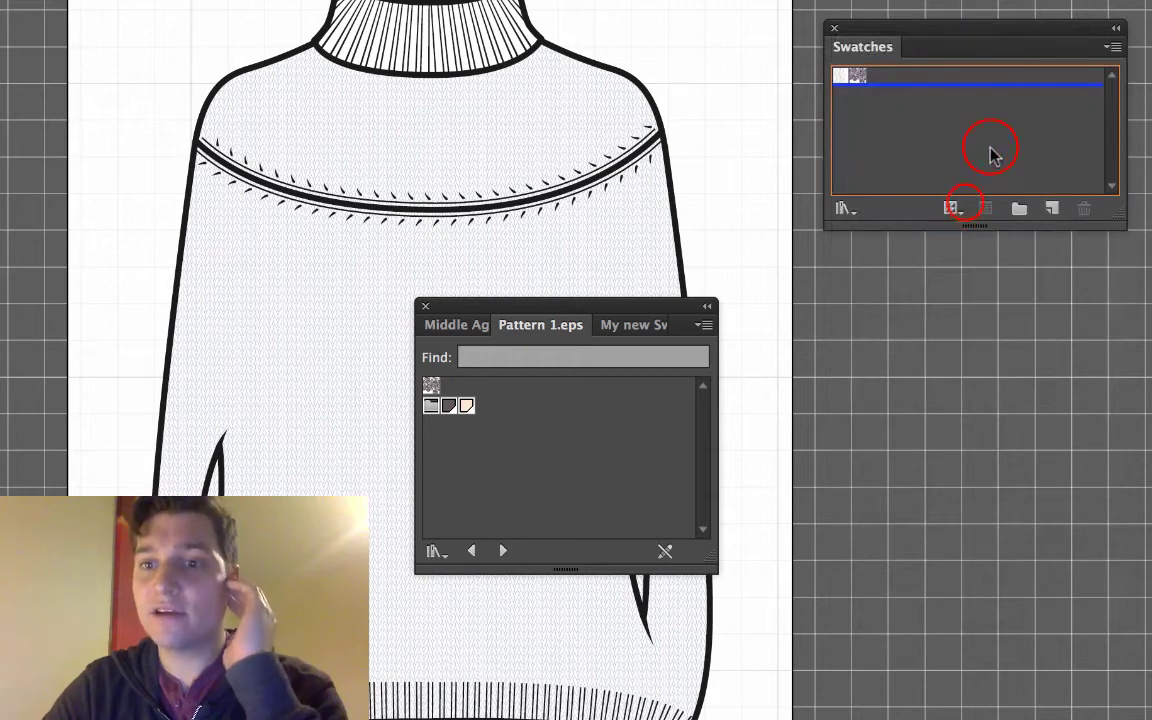
left_click(955, 207)
left_click(988, 231)
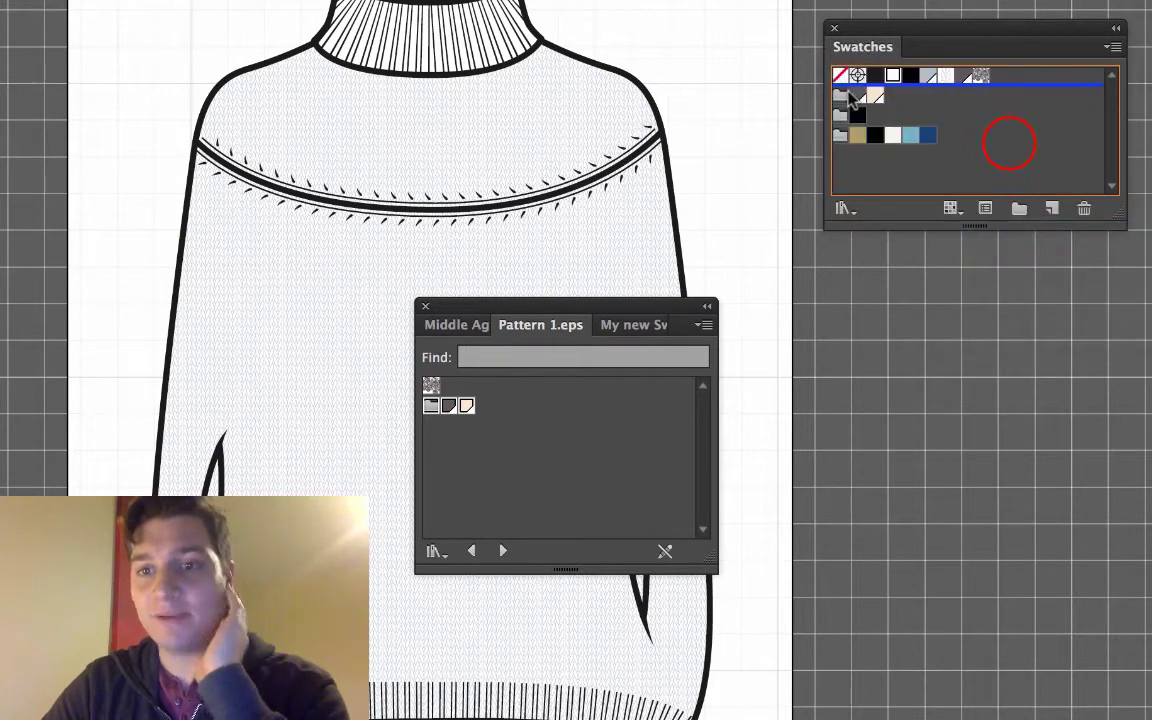
left_click(1000, 147)
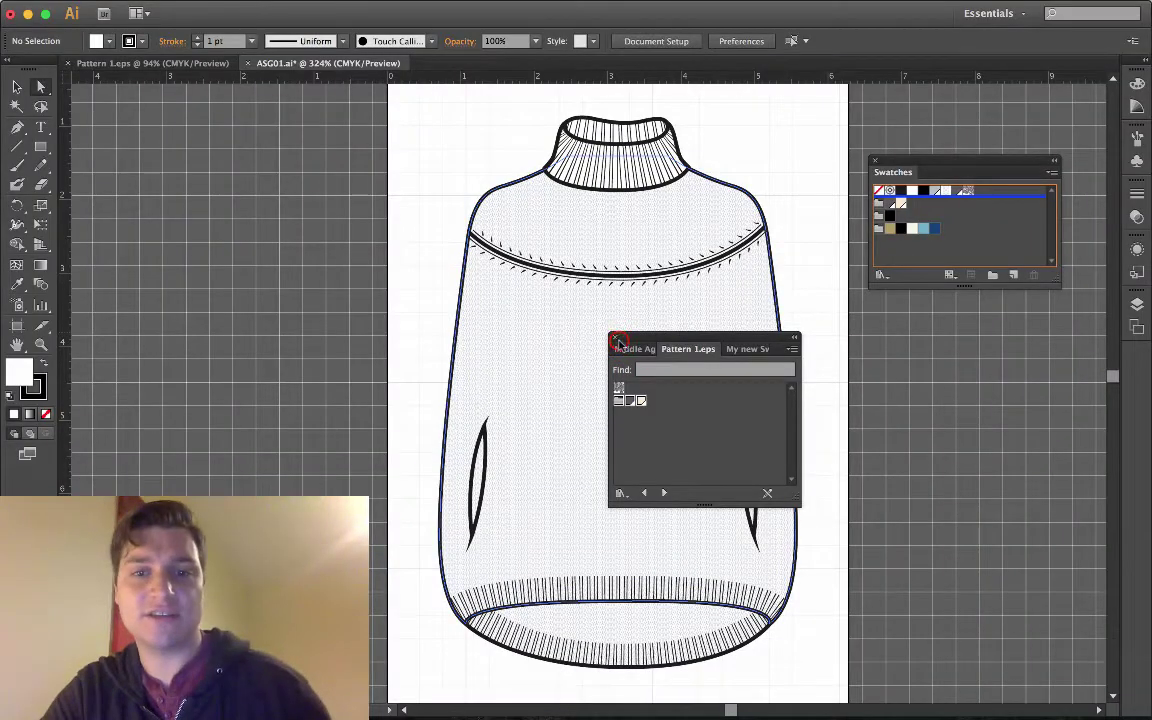
Close the Pattern 1.eps library and fill the sweater body with the New Pattern mushroom swatch
left_click(619, 342)
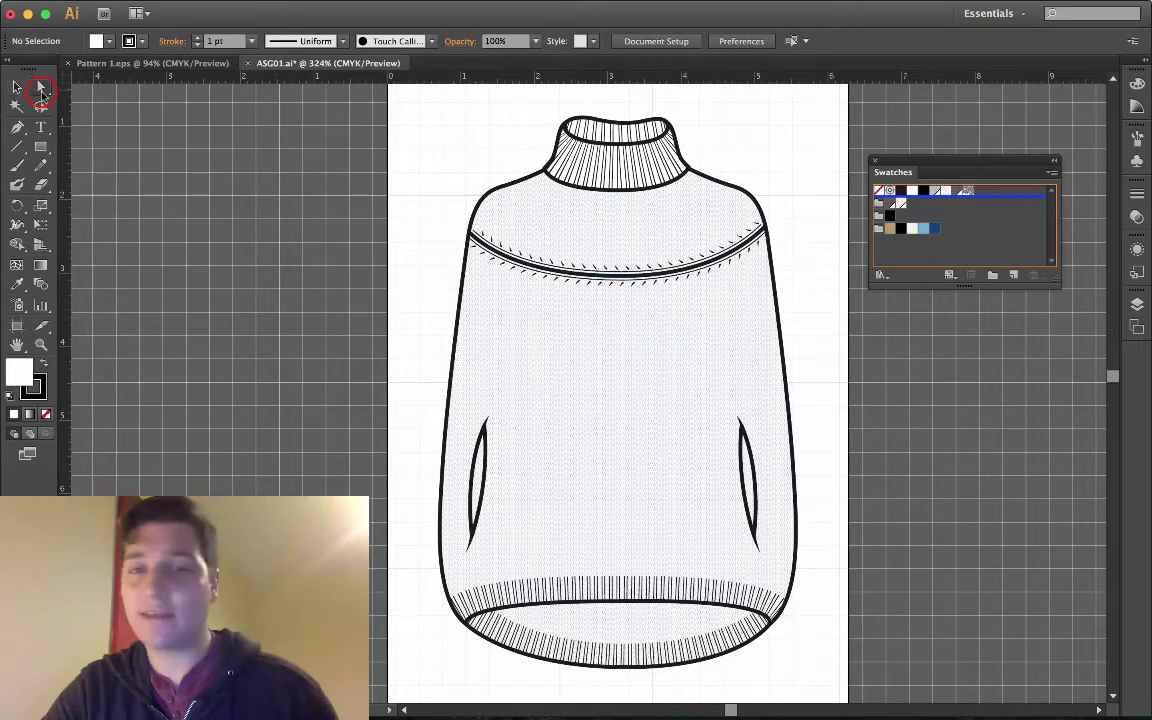
left_click(616, 343)
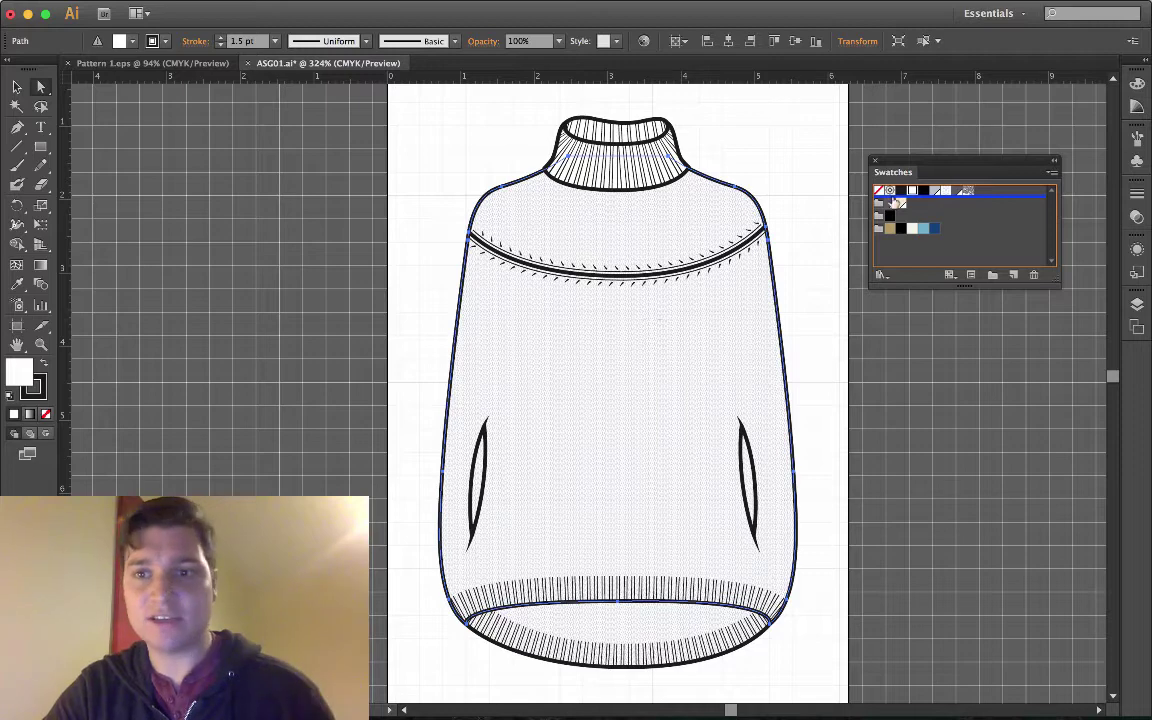
left_click(968, 192)
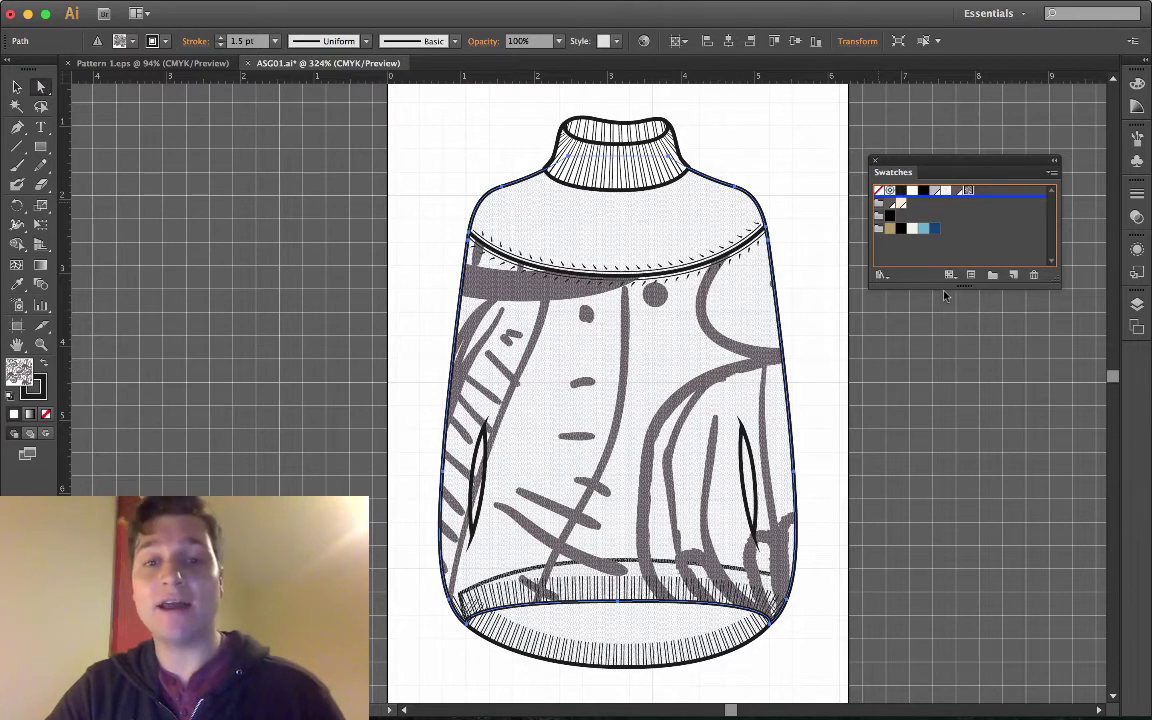
left_click(186, 66)
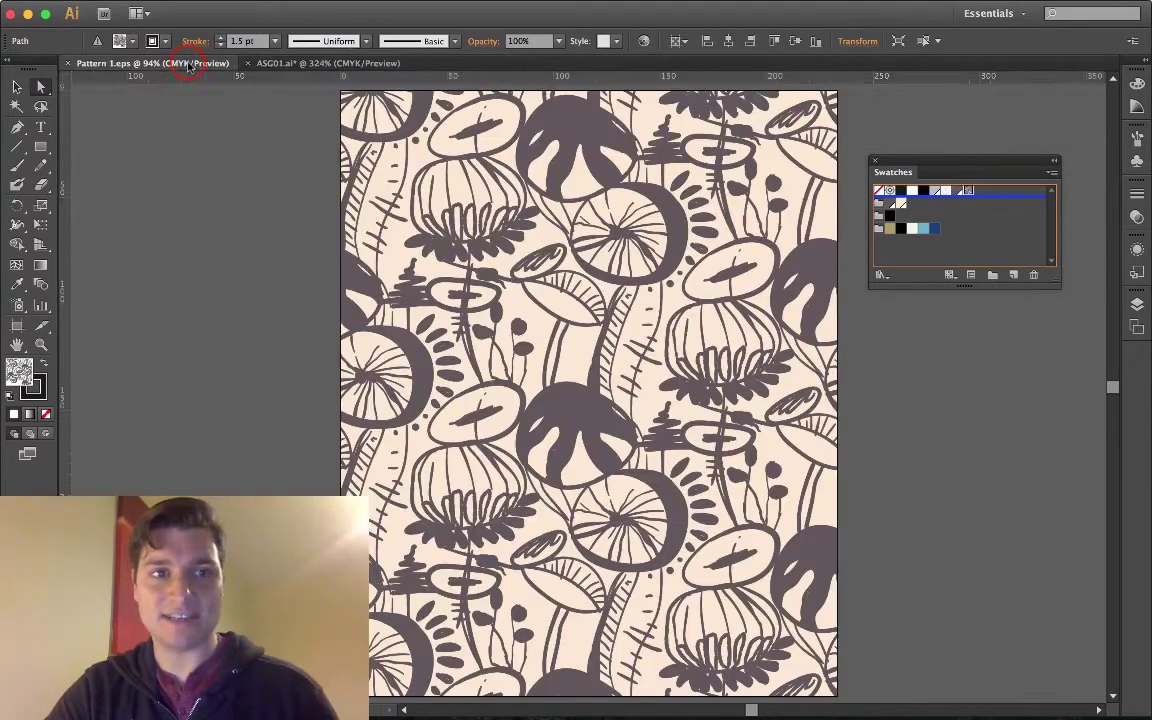
left_click(266, 64)
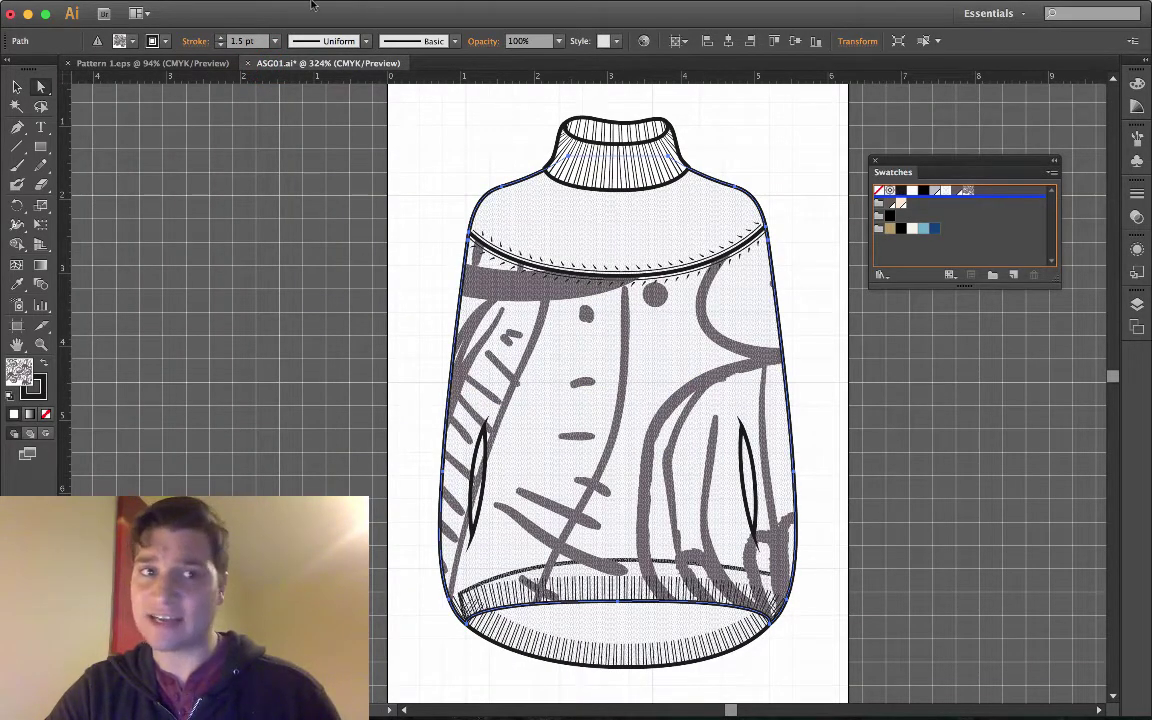
Preview a uniform 25% scale on the sweater in the Scale settings
mouse_move(311, 5)
left_click(196, 8)
mouse_move(208, 28)
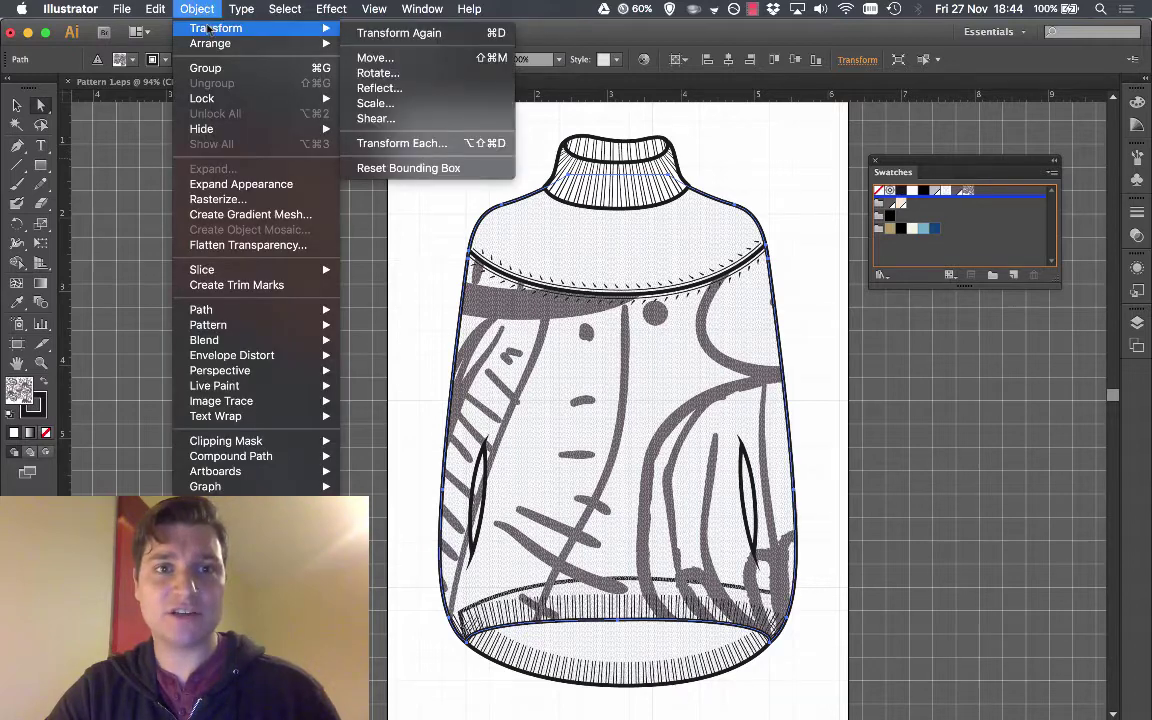
left_click(398, 104)
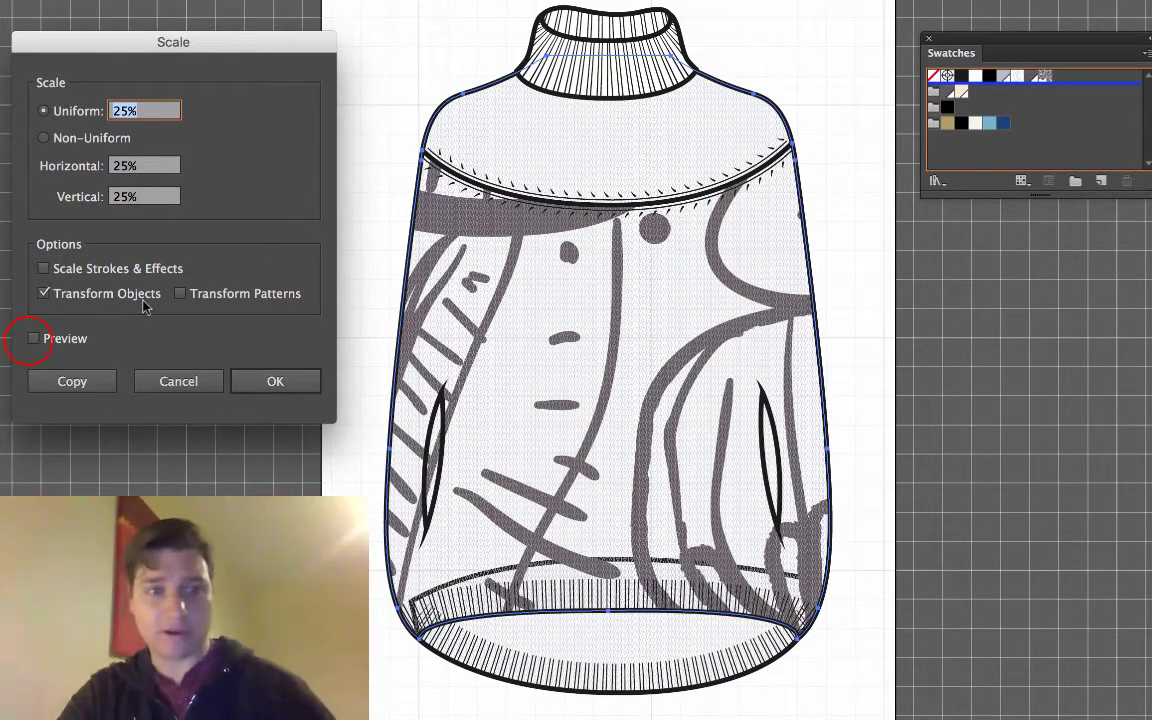
left_click(32, 339)
left_click(32, 339)
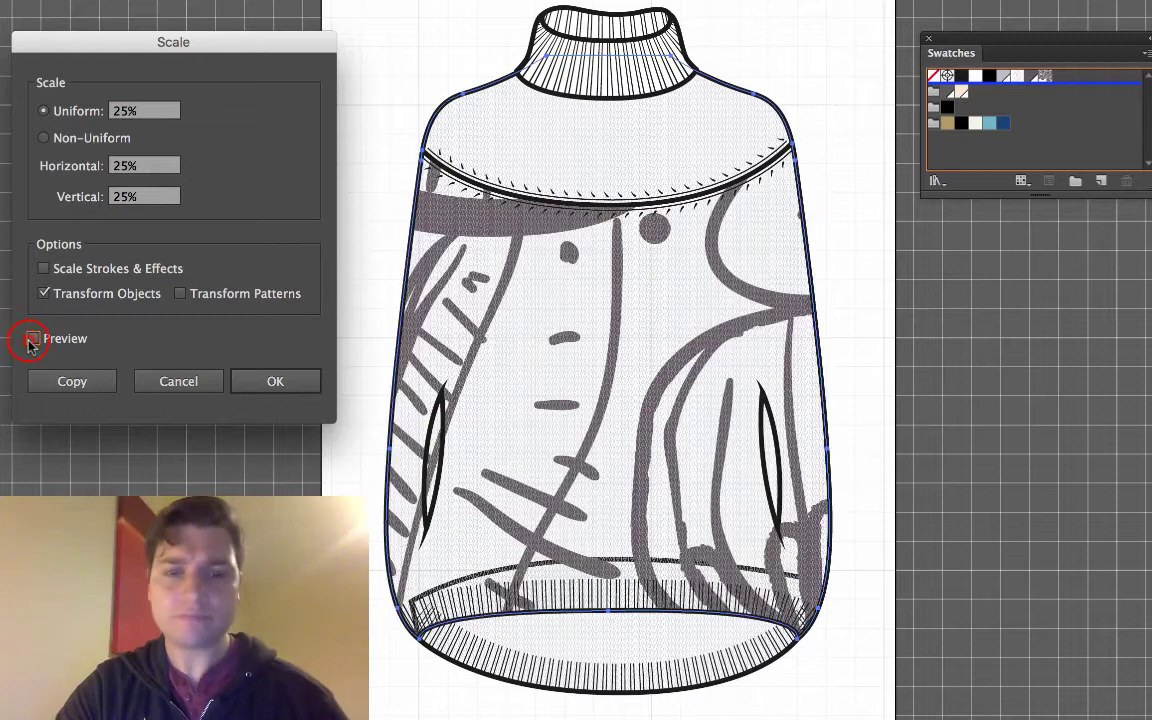
left_click(32, 339)
left_click(32, 339)
left_click(32, 339)
left_click(32, 339)
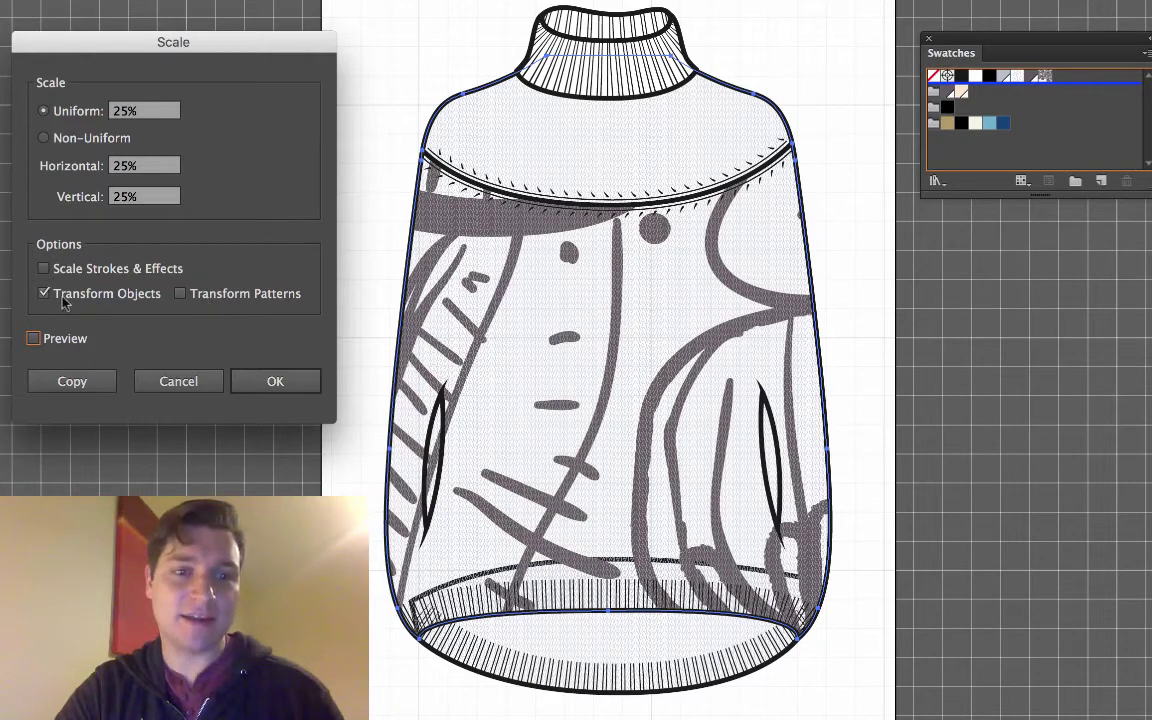
Limit the 25% scale to Transform Patterns only and apply it
left_click(181, 294)
left_click(46, 294)
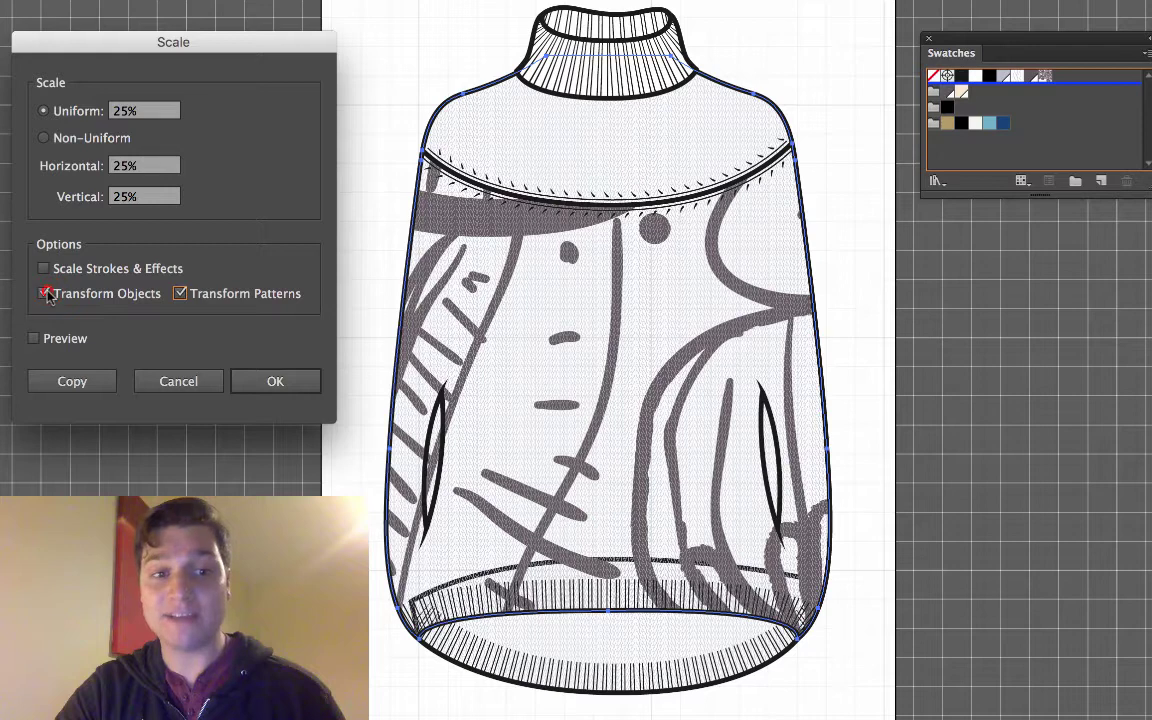
left_click(34, 340)
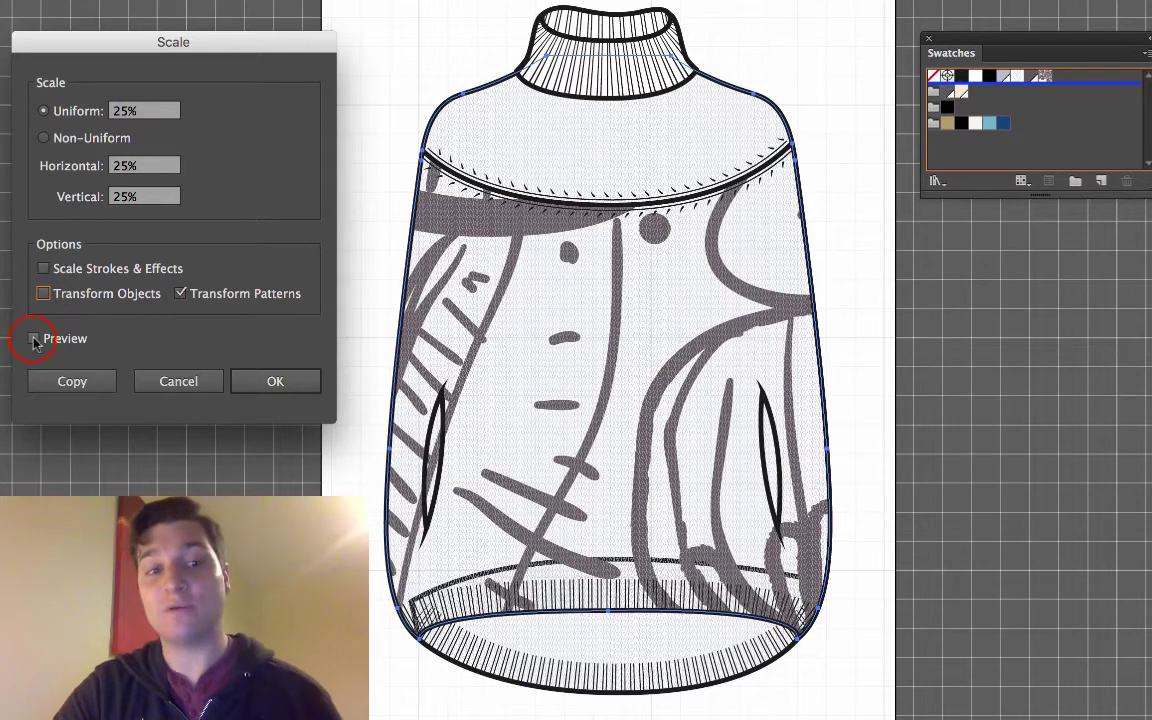
left_click(34, 340)
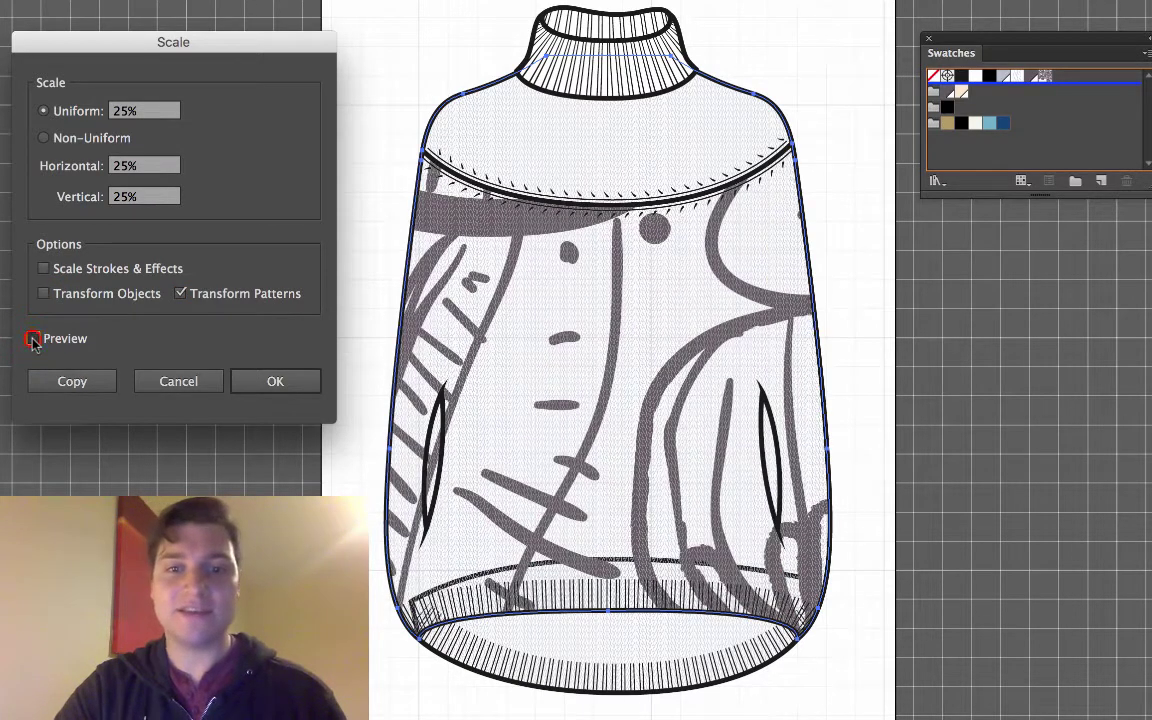
left_click(34, 340)
left_click(34, 340)
left_click(34, 340)
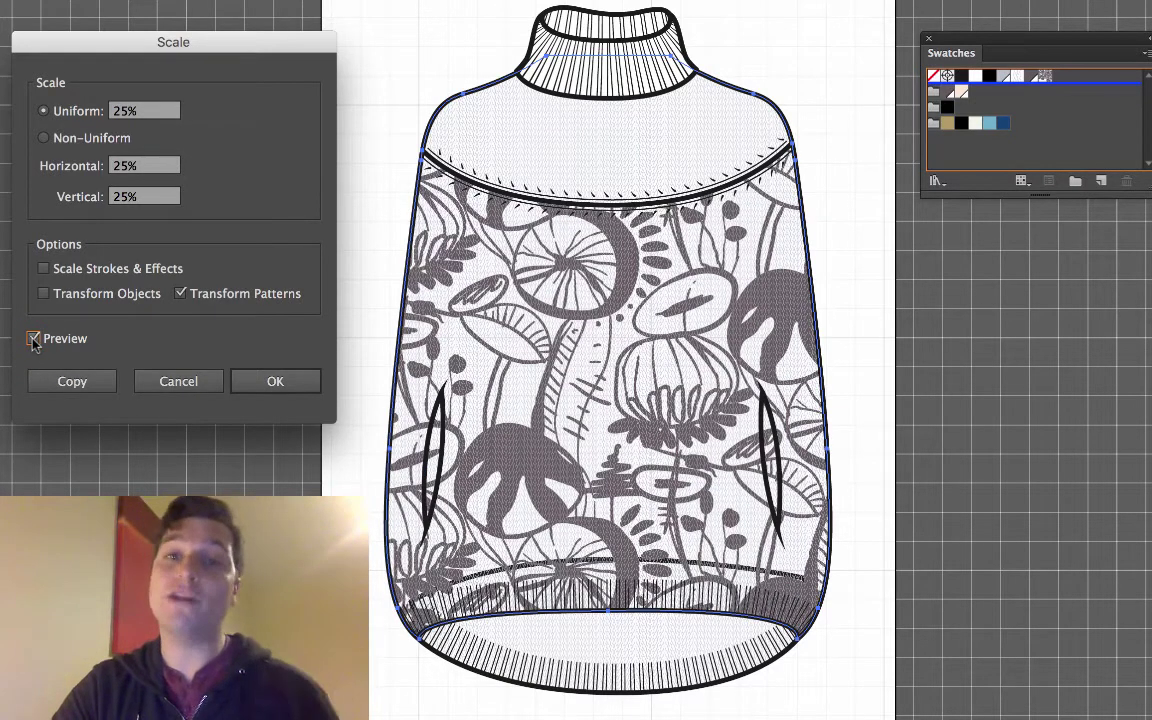
left_click(277, 382)
scroll(352, 378, "down", 1)
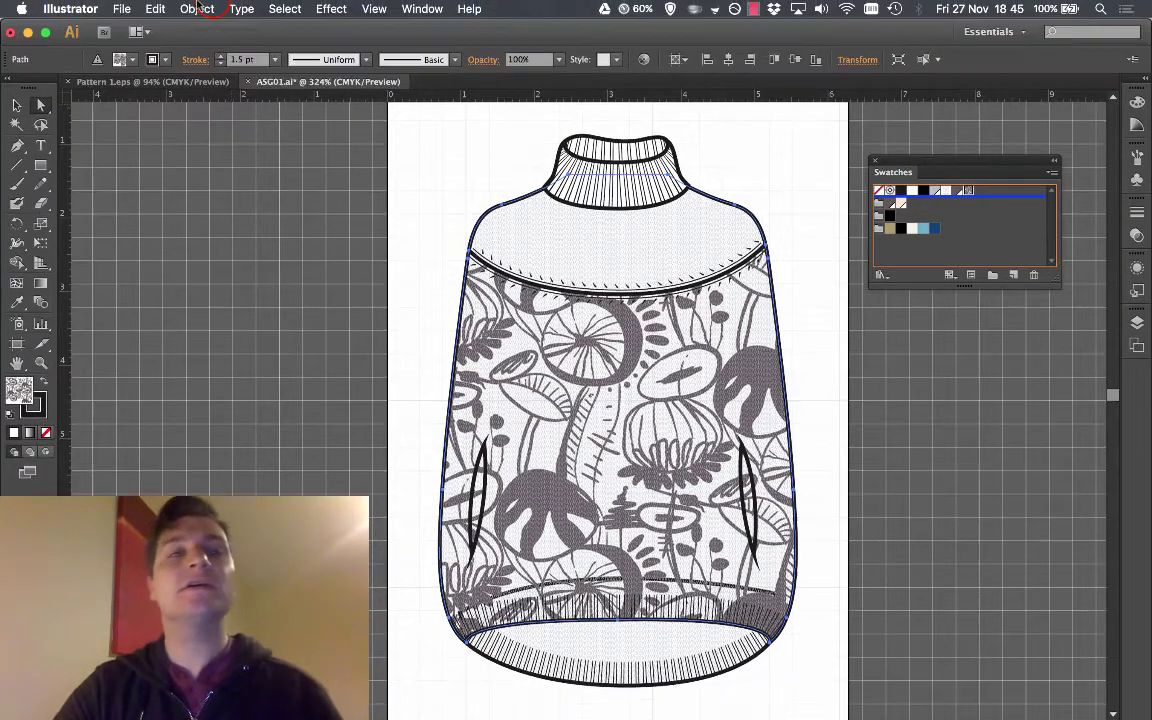
Rotate the sweater's mushroom pattern fill by 45° using Transform Patterns only
left_click(197, 9)
mouse_move(225, 30)
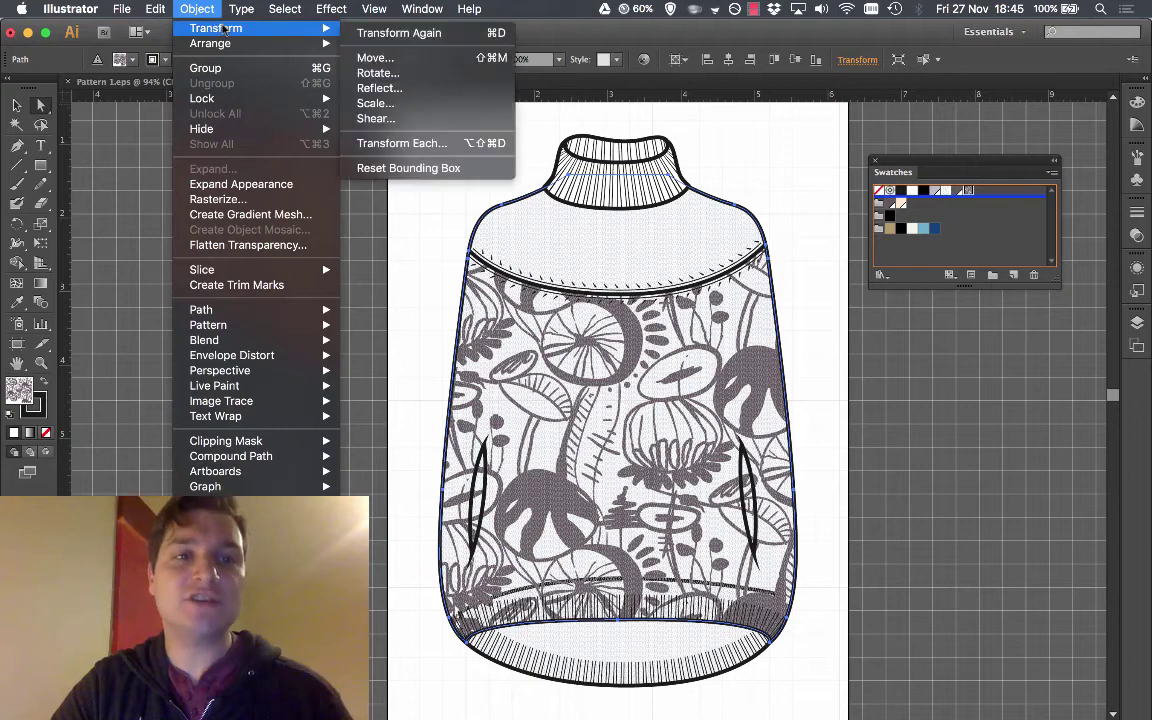
left_click(406, 78)
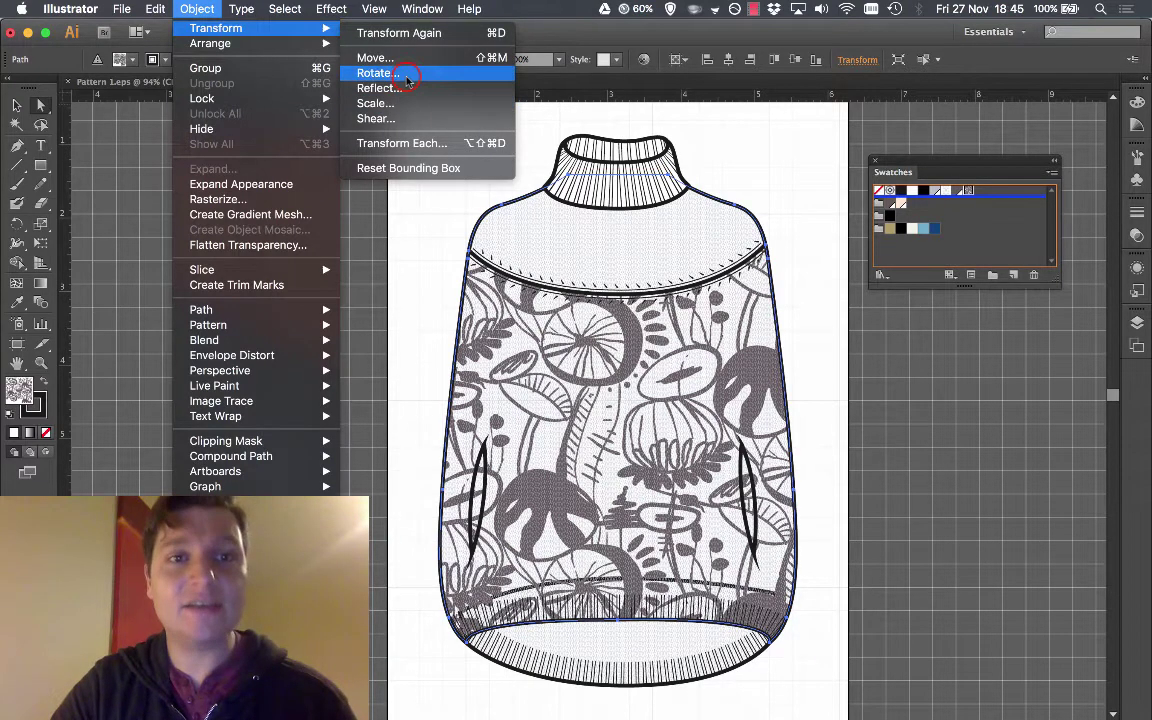
left_click(214, 13)
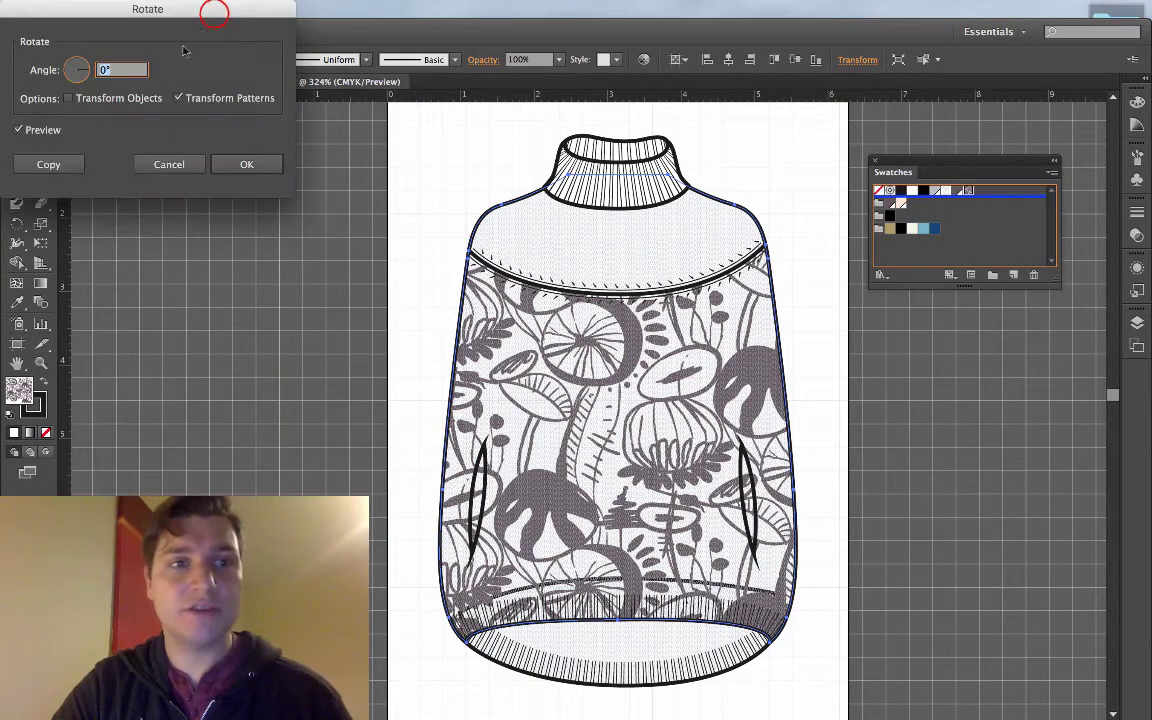
left_click_drag(214, 14, 312, 192)
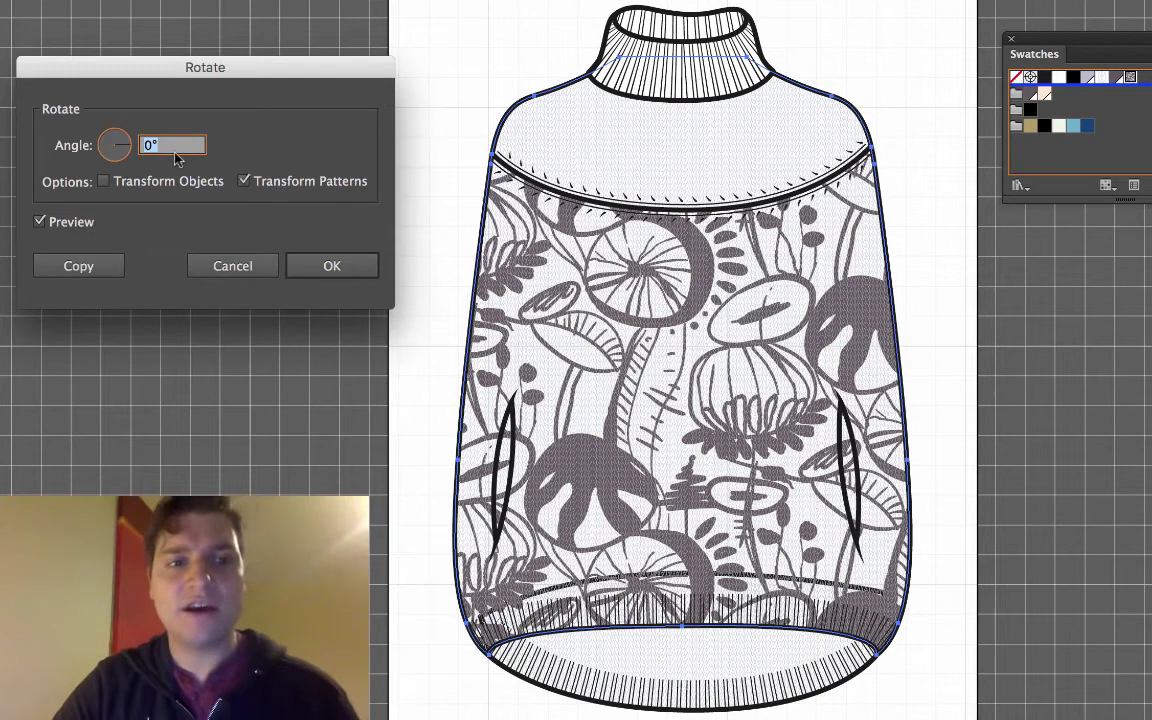
type("45")
left_click(38, 221)
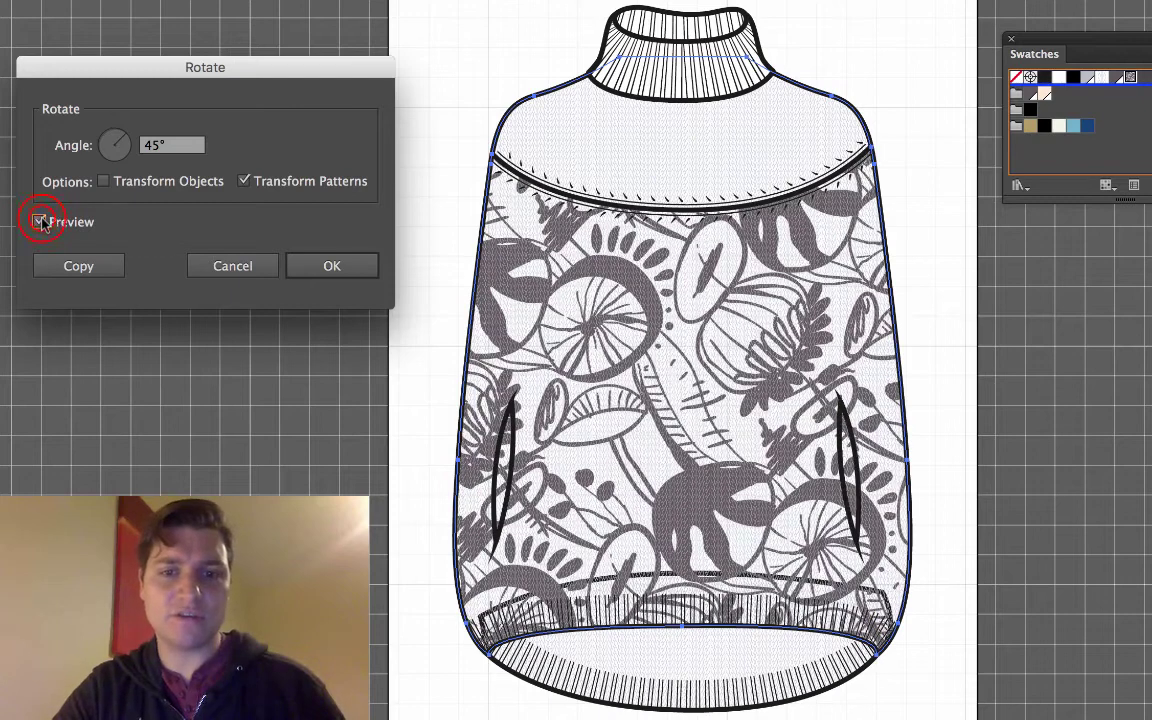
left_click(39, 221)
left_click(38, 221)
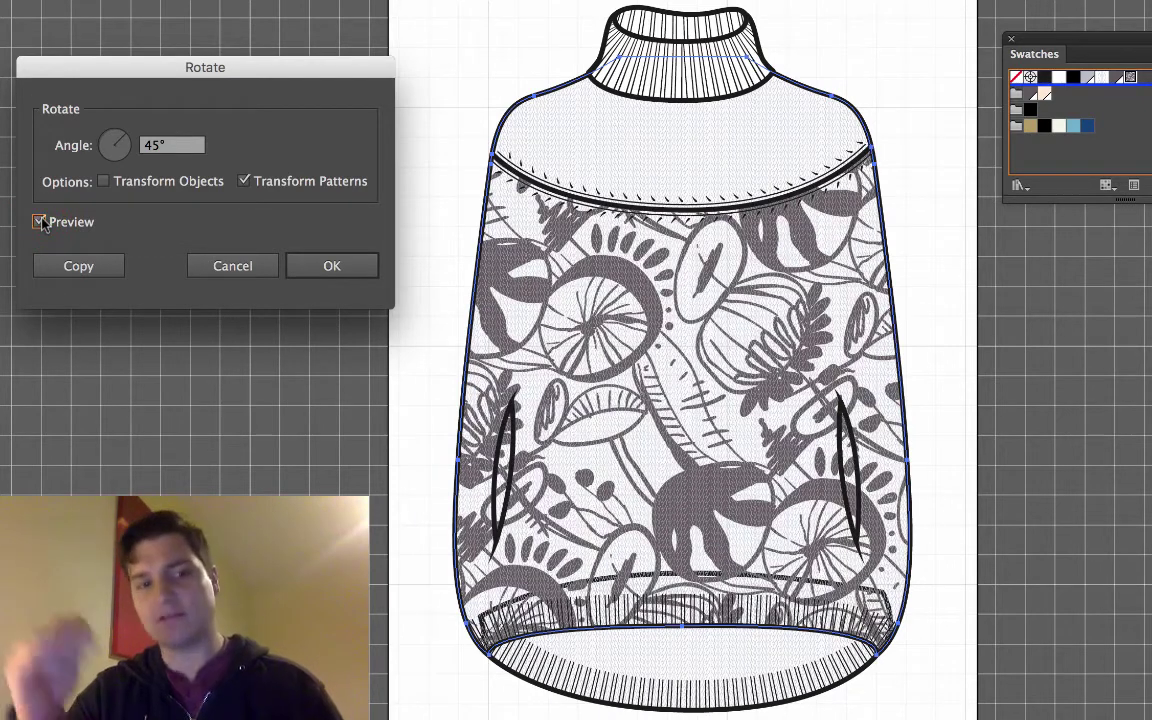
left_click(331, 266)
scroll(424, 445, "down", 1)
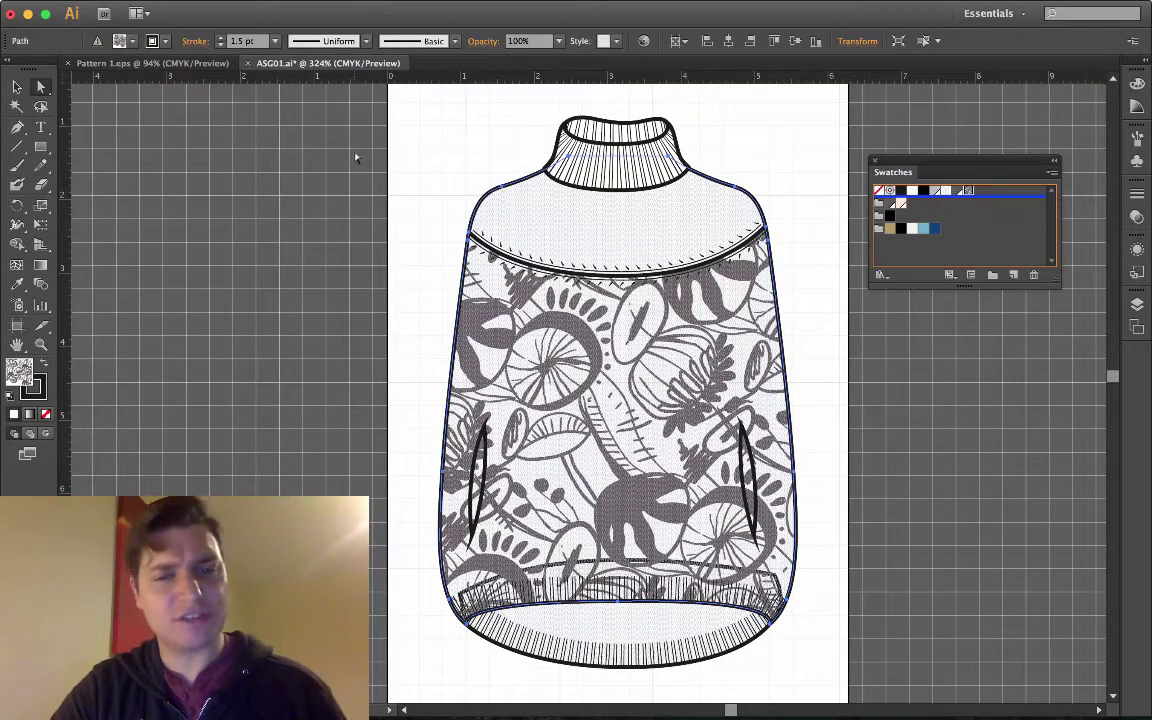
Preview a 3 cm horizontal move of the pattern in the Move settings
mouse_move(278, 5)
left_click(197, 8)
mouse_move(216, 28)
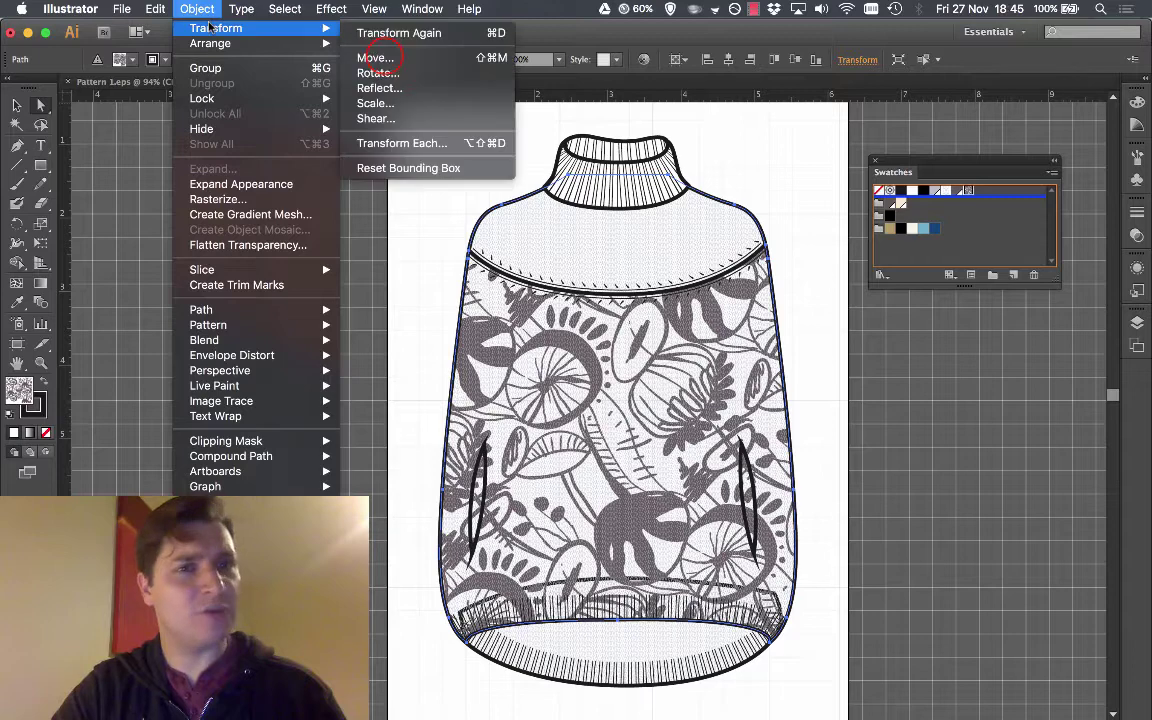
left_click(385, 58)
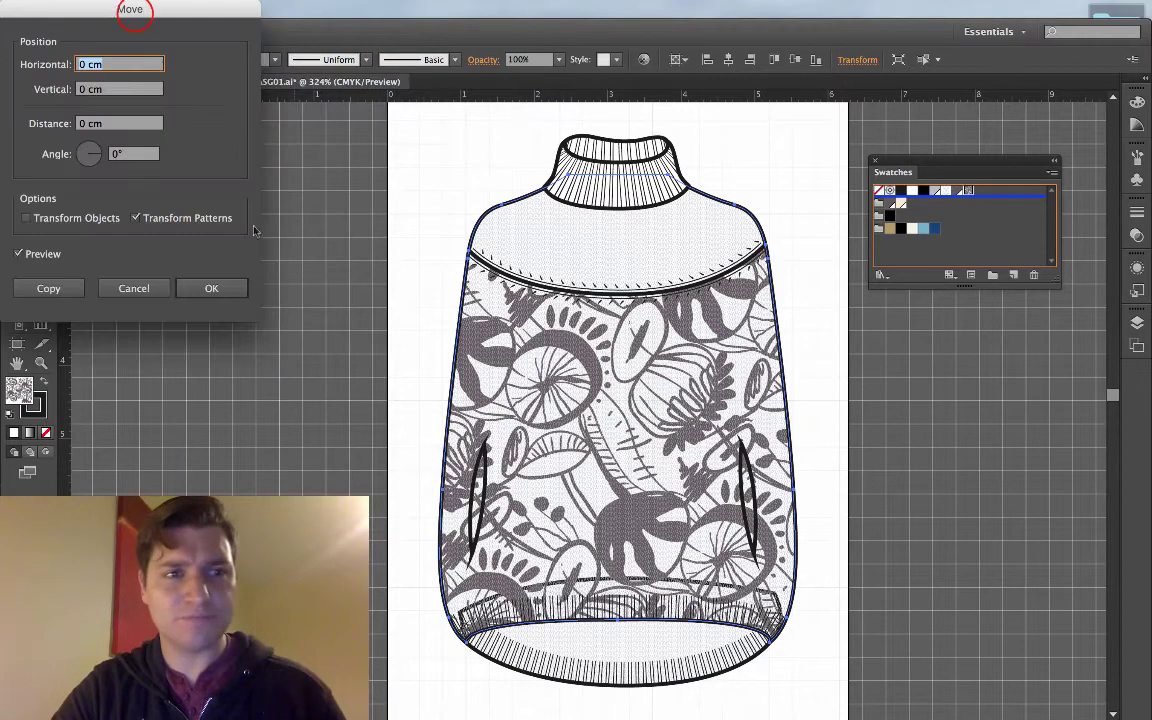
left_click_drag(131, 12, 202, 158)
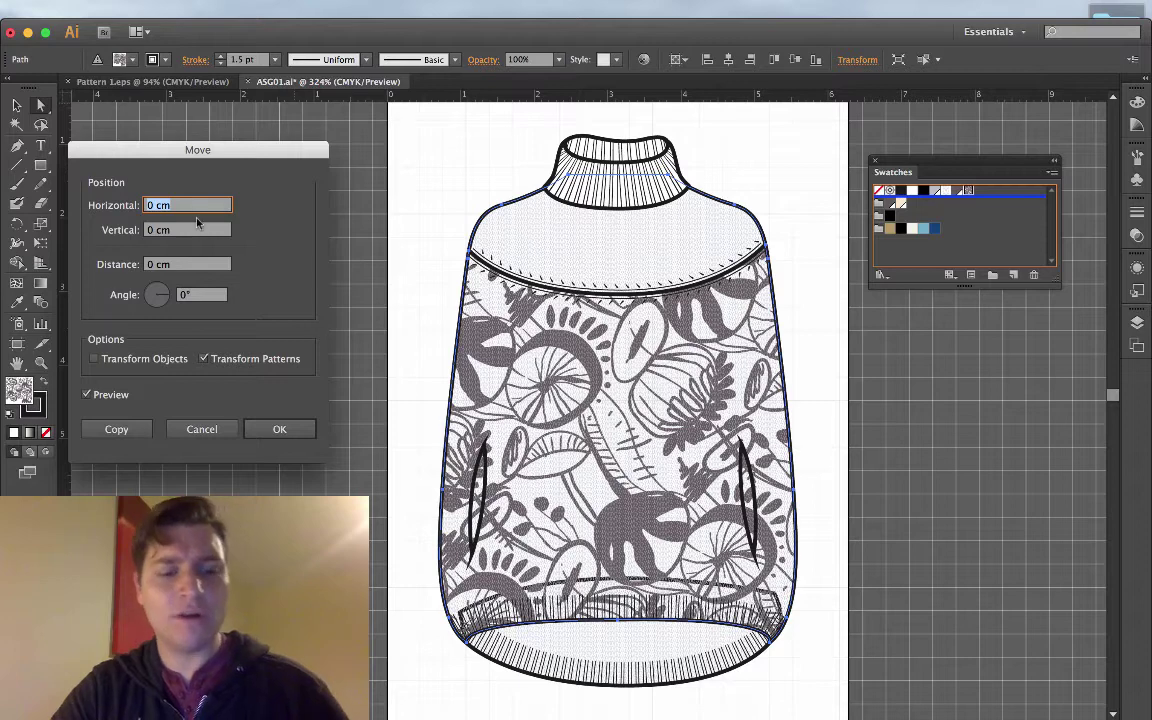
type("3")
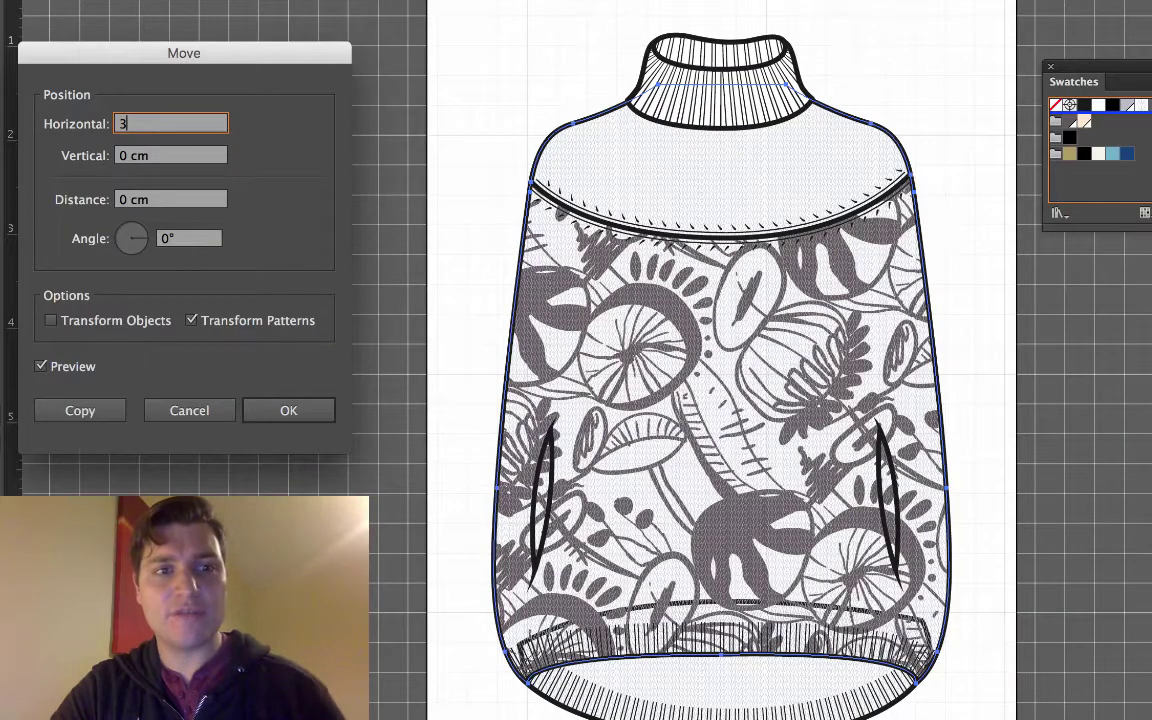
left_click(40, 366)
left_click(40, 366)
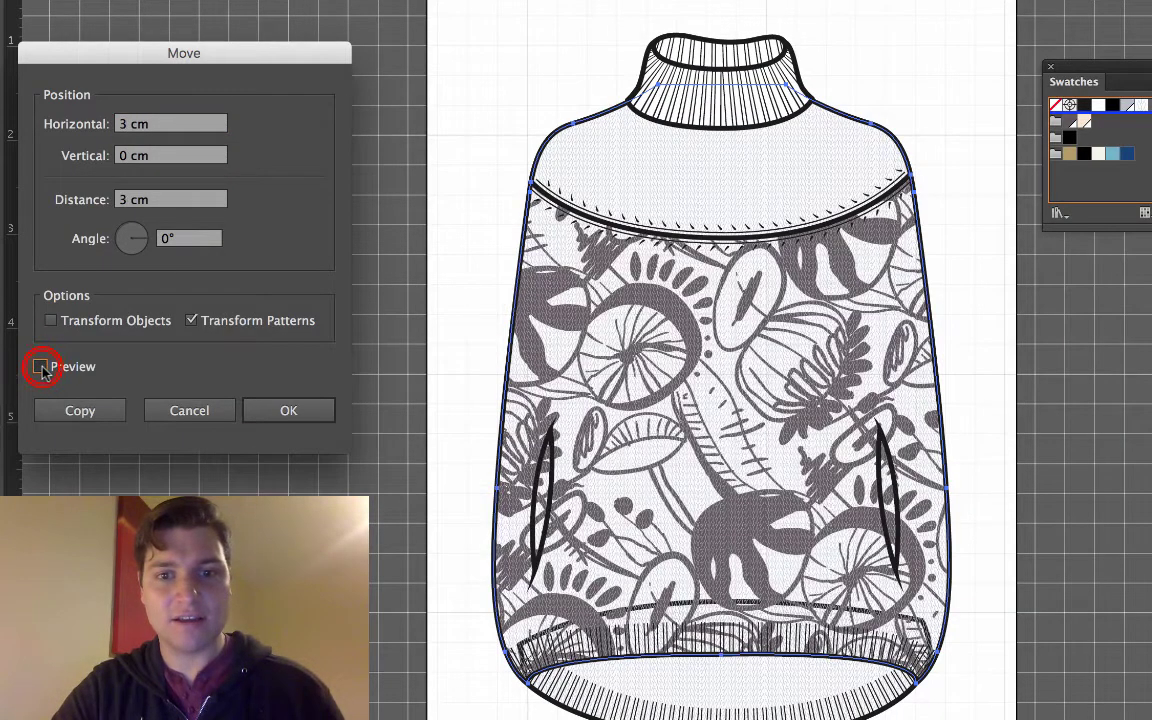
left_click(40, 366)
left_click(40, 366)
left_click(40, 366)
left_click(40, 366)
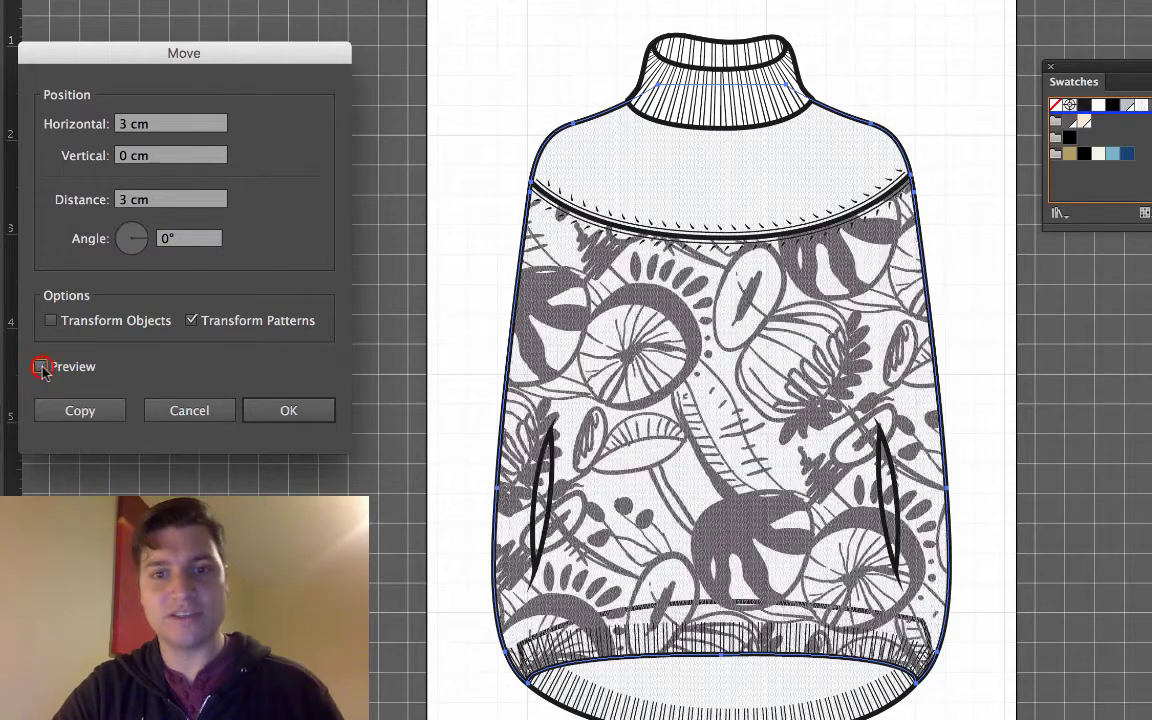
left_click(40, 366)
Add a 3 cm vertical offset, apply the pattern move, and deselect the sweater
left_click(183, 157)
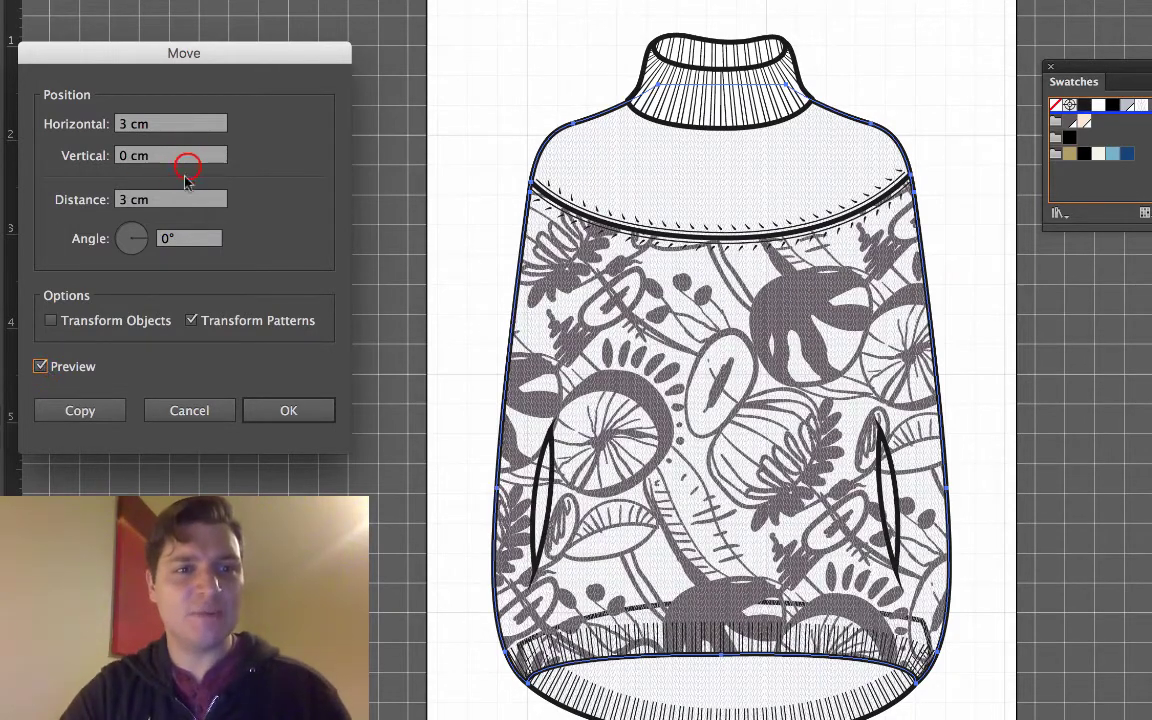
scroll(153, 156, "down", 2)
left_click_drag(153, 155, 97, 156)
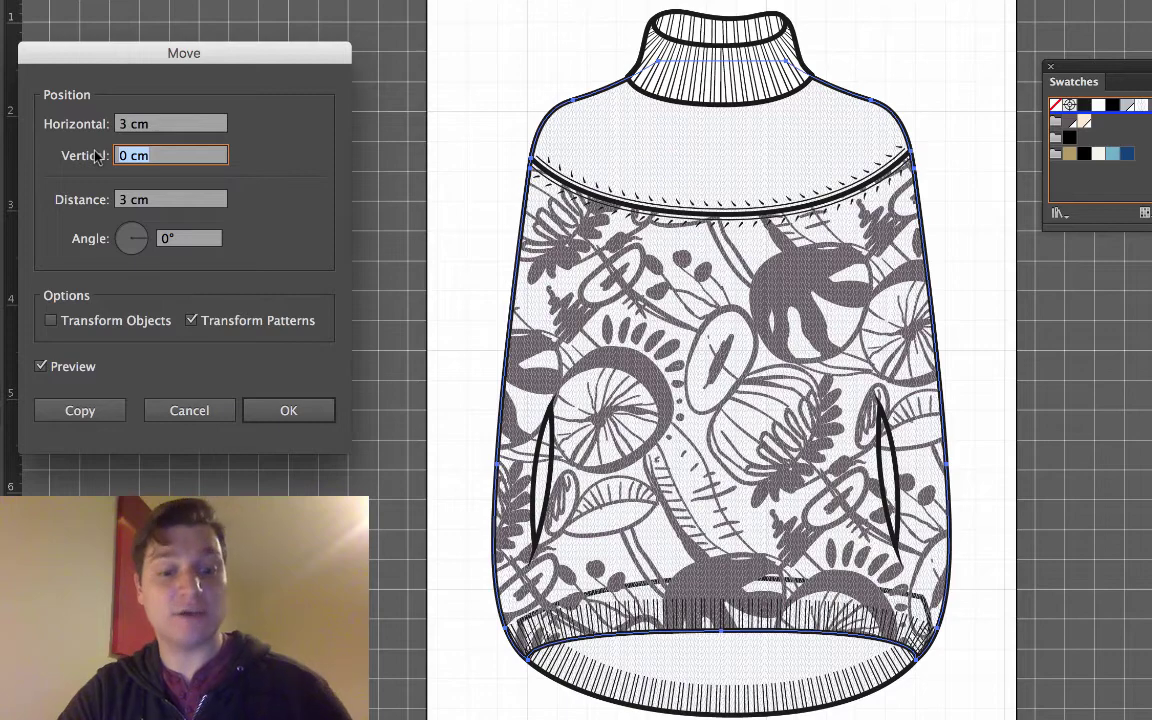
type("3")
left_click(41, 367)
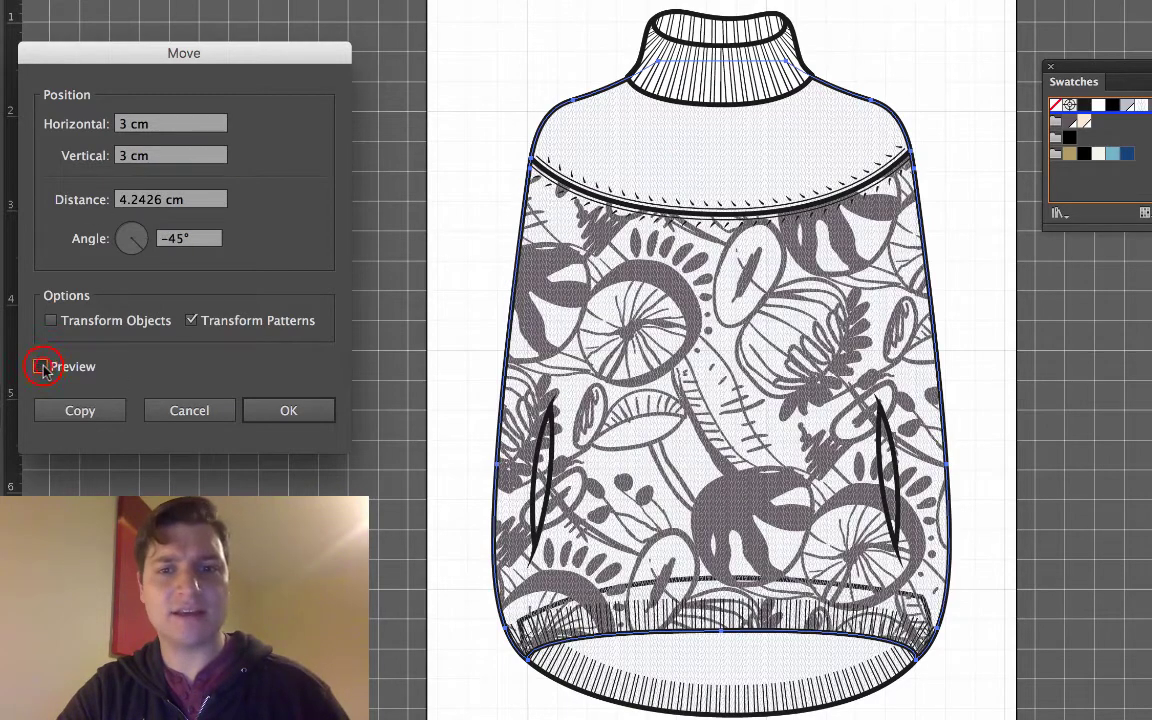
left_click(41, 367)
left_click(41, 367)
left_click(41, 367)
left_click(41, 367)
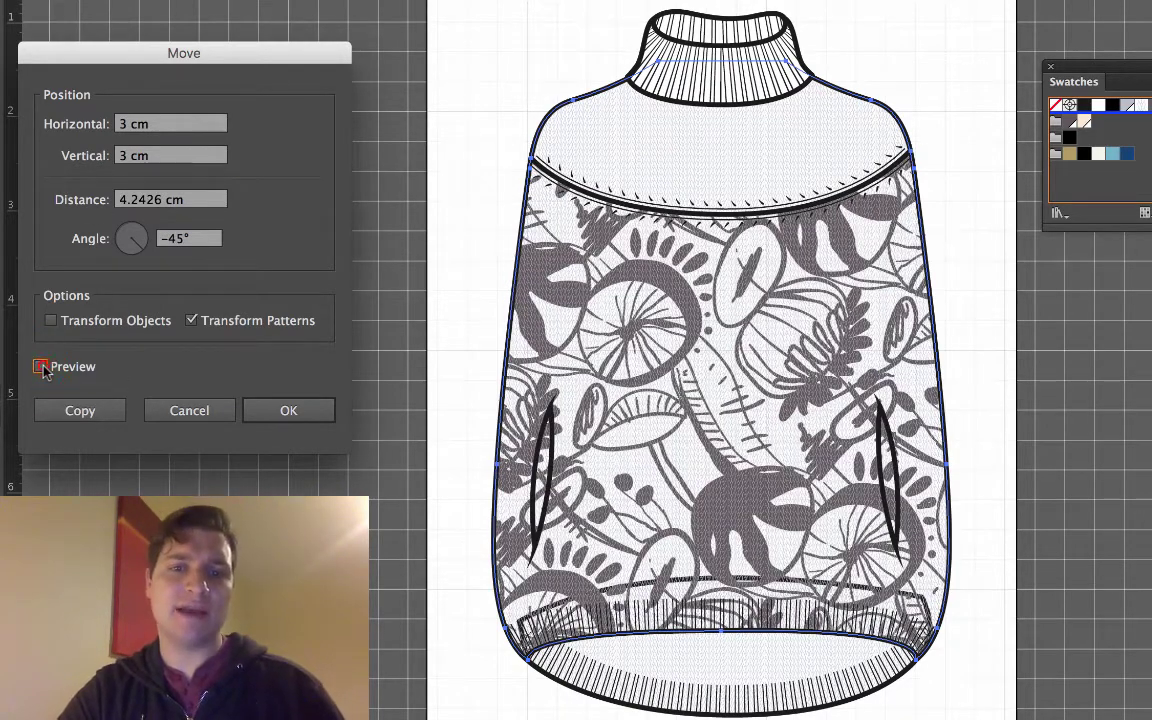
left_click(41, 367)
left_click(288, 411)
left_click(314, 379)
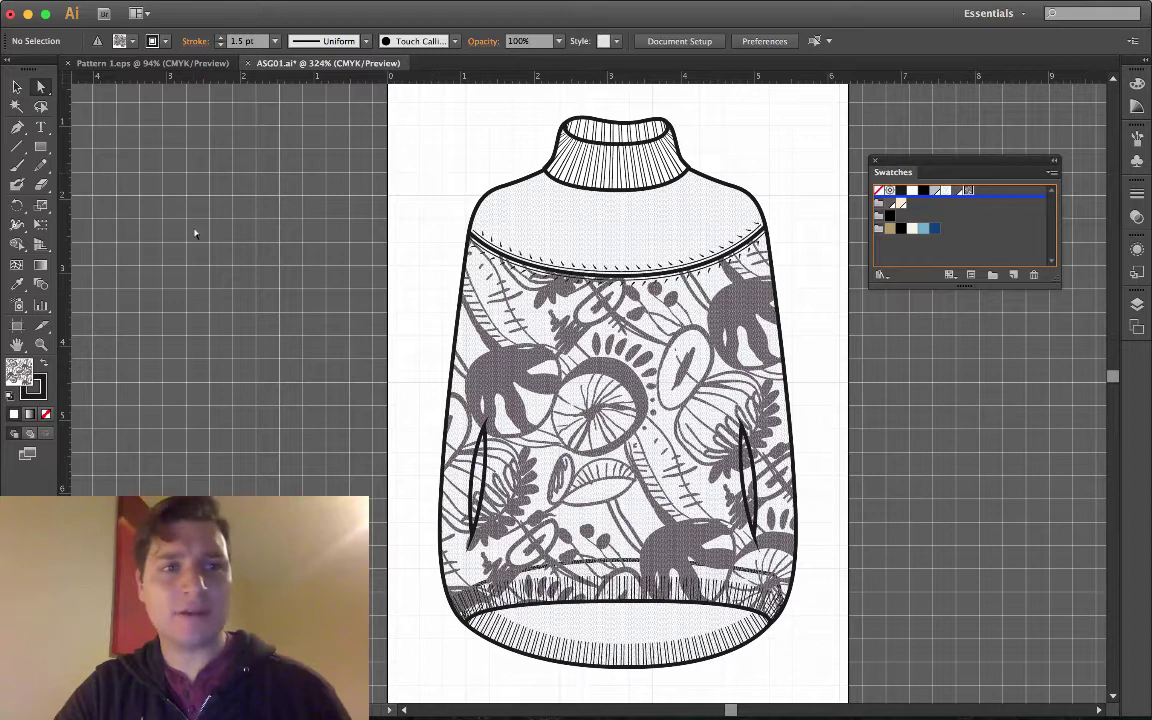
Fill the upper yoke with the dark grey Pantone swatch and the inner hem with light peach
left_click(607, 232)
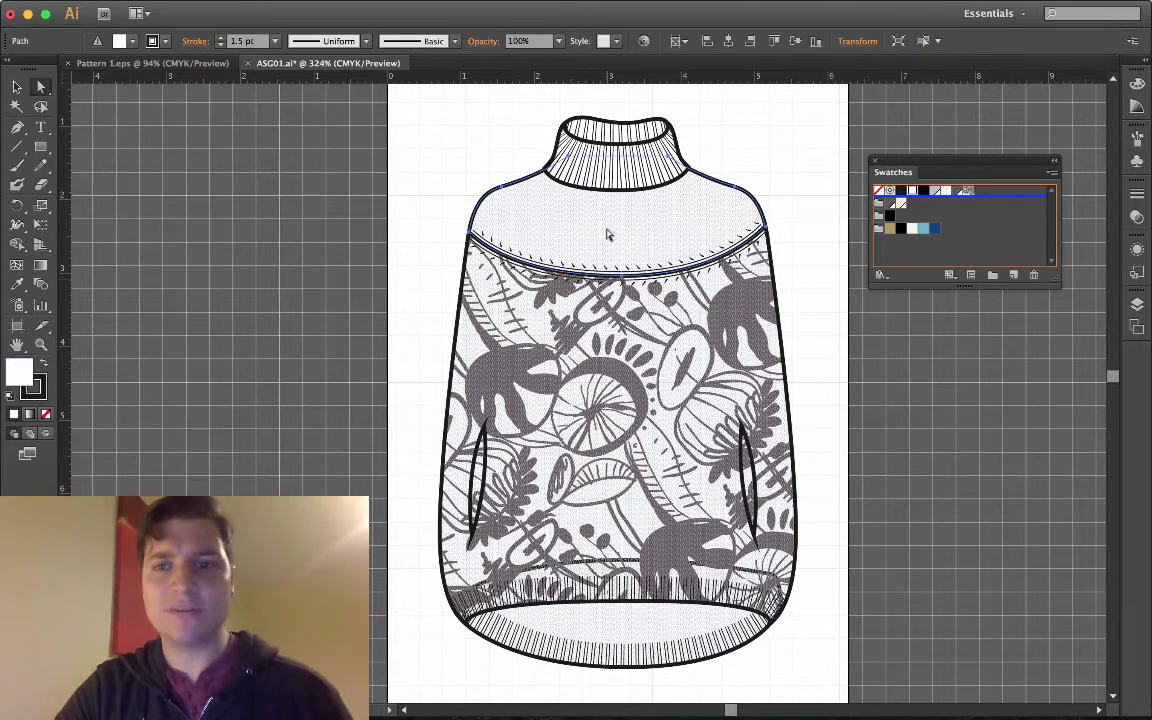
left_click(902, 204)
left_click(607, 618)
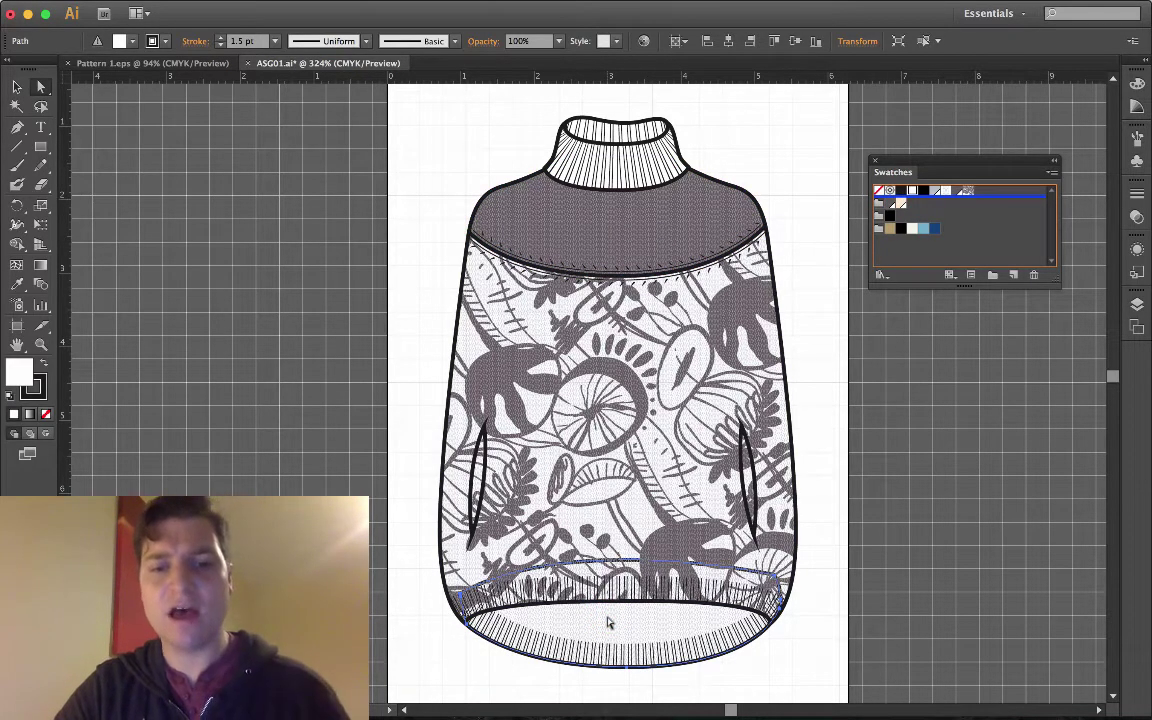
left_click(935, 217)
left_click(900, 382)
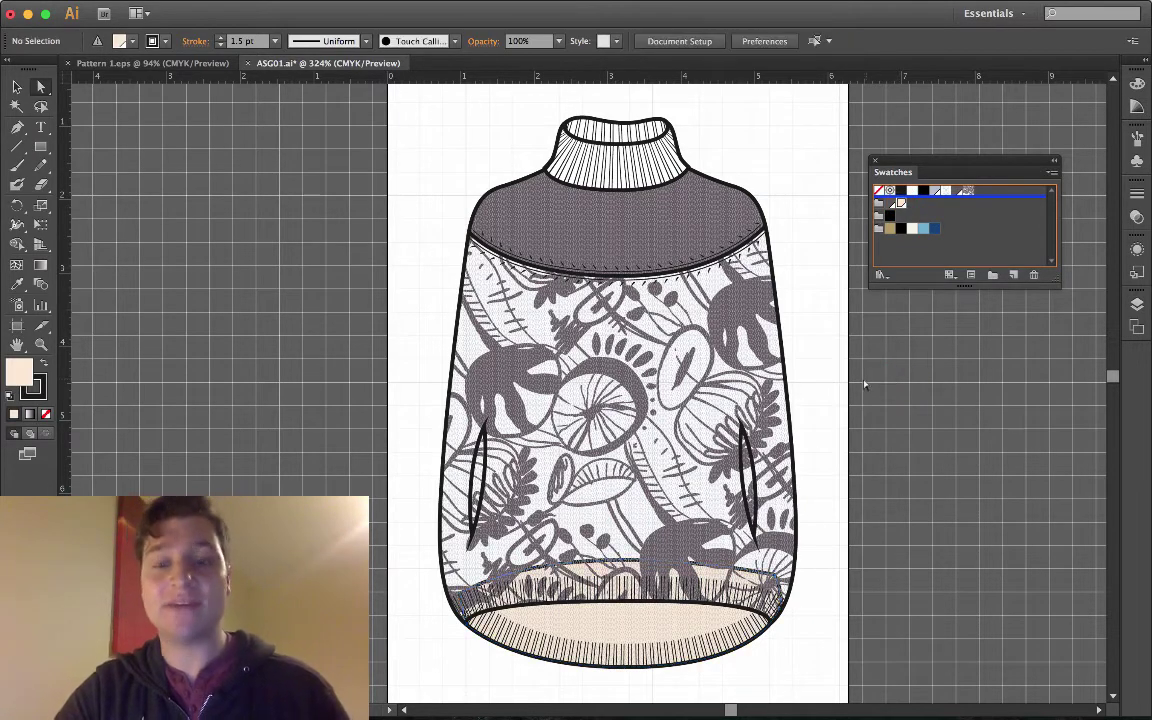